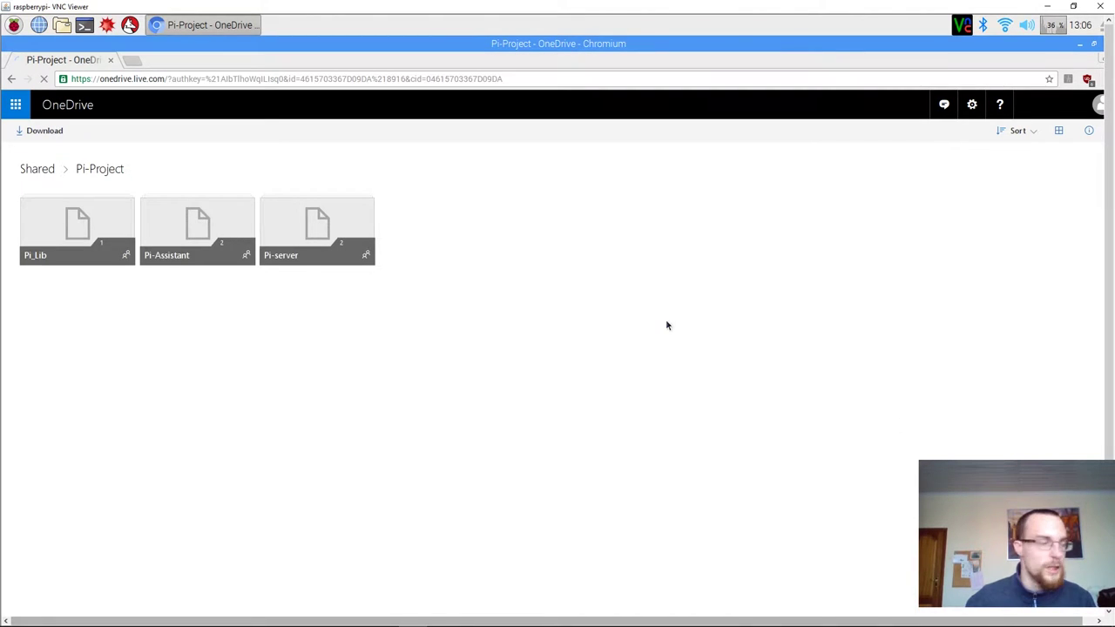
Download Pi_Lib.zip from the shared Pi_Lib OneDrive folder and open the finished download's options.
click(103, 224)
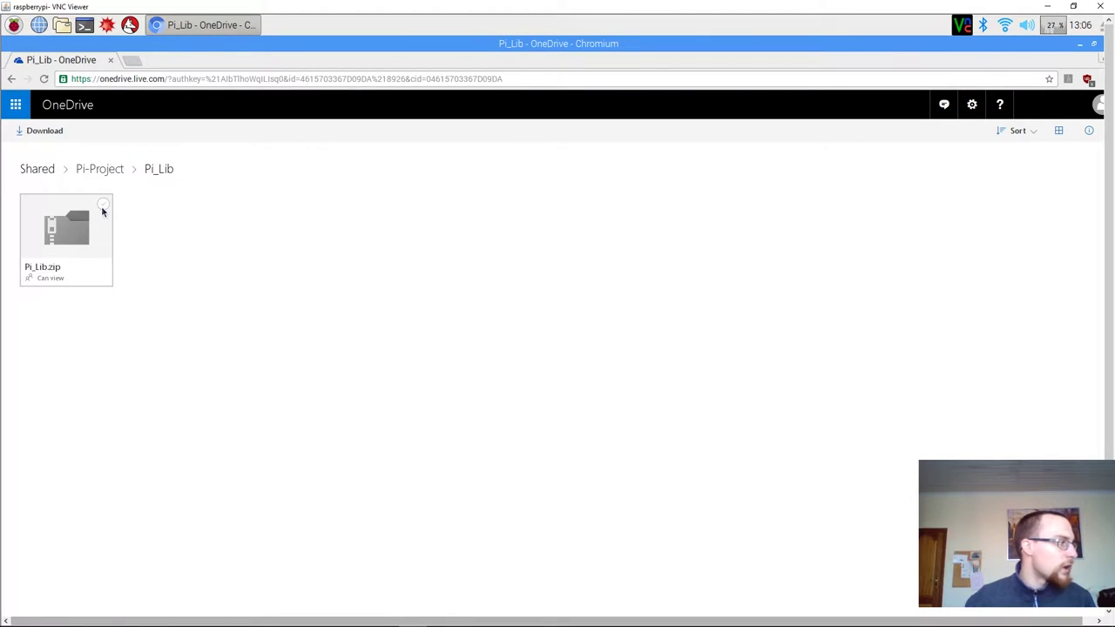
click(103, 206)
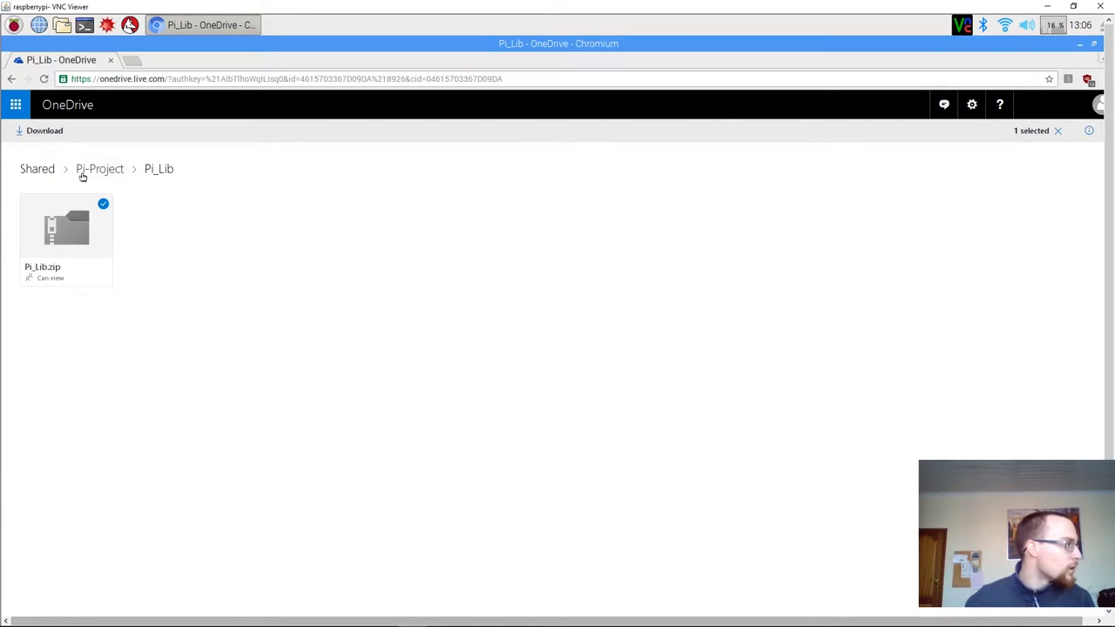
click(48, 132)
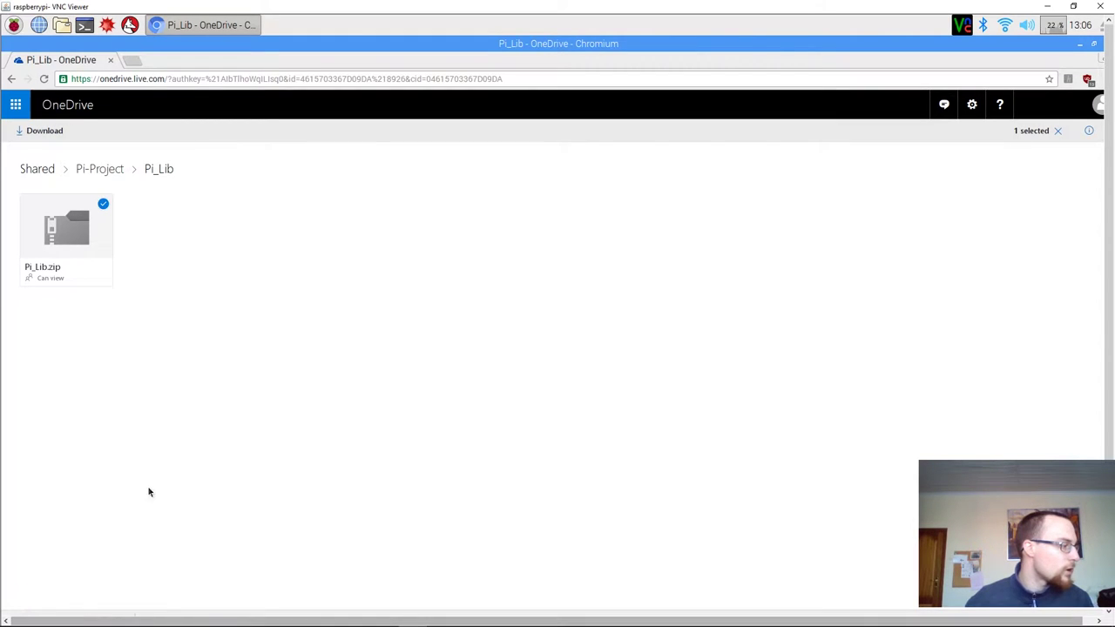
click(122, 620)
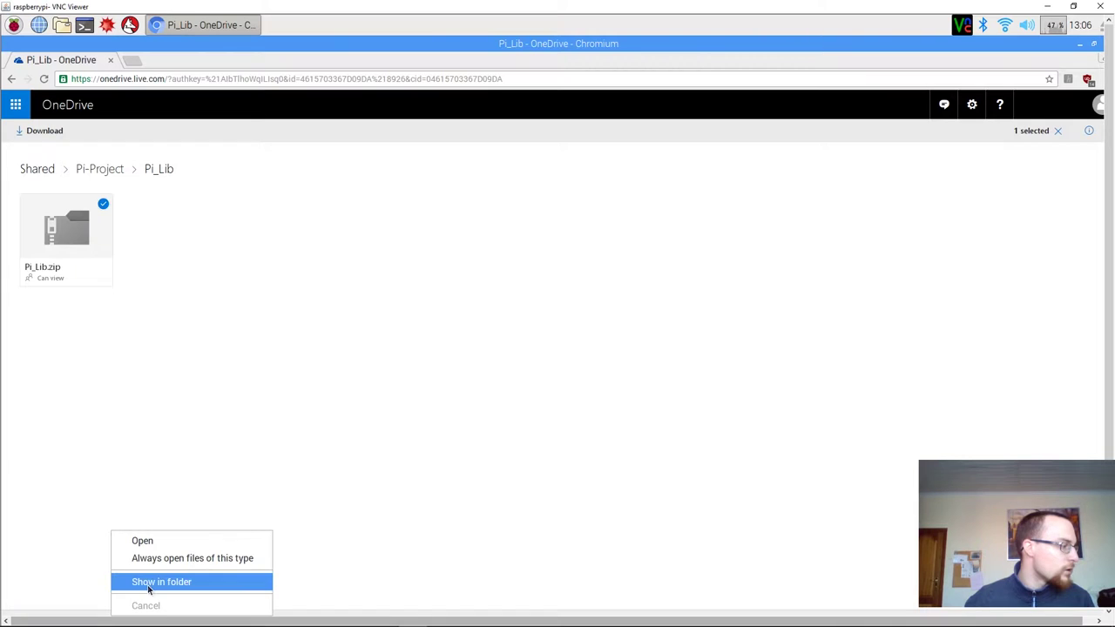
Move Pi_Lib.zip from Downloads into the Documents folder with cut and paste.
click(147, 581)
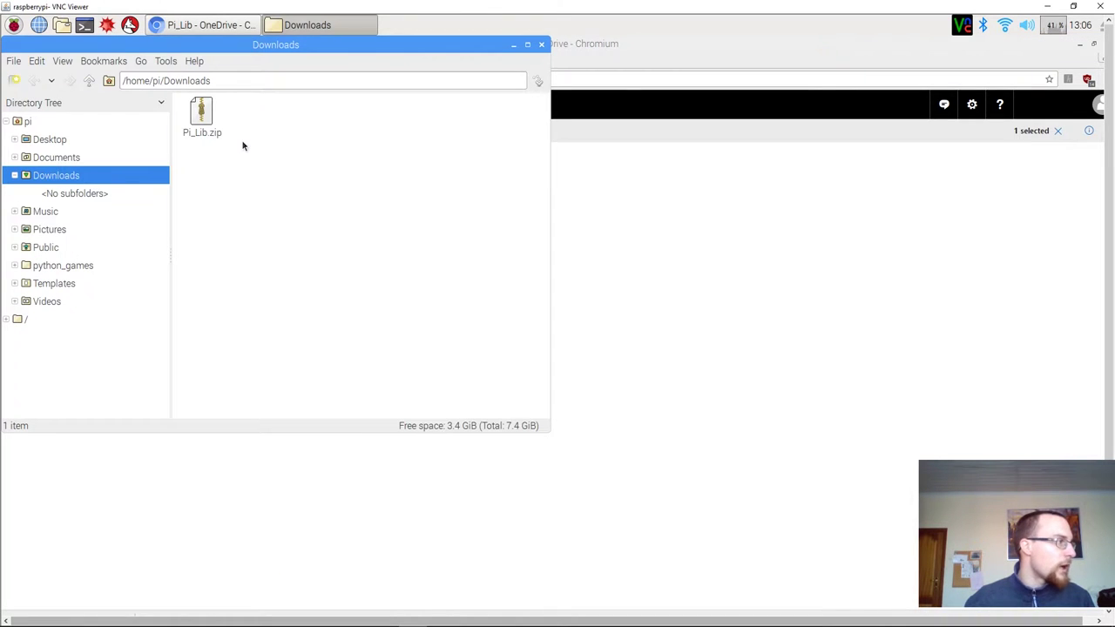
click(206, 110)
right_click(207, 111)
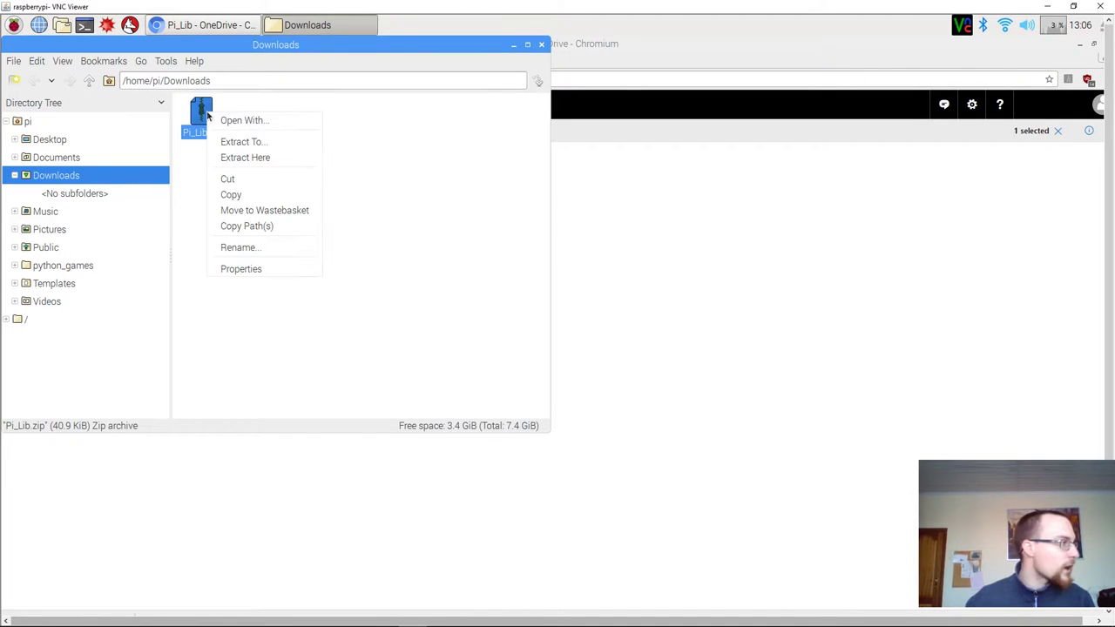
click(242, 183)
click(54, 158)
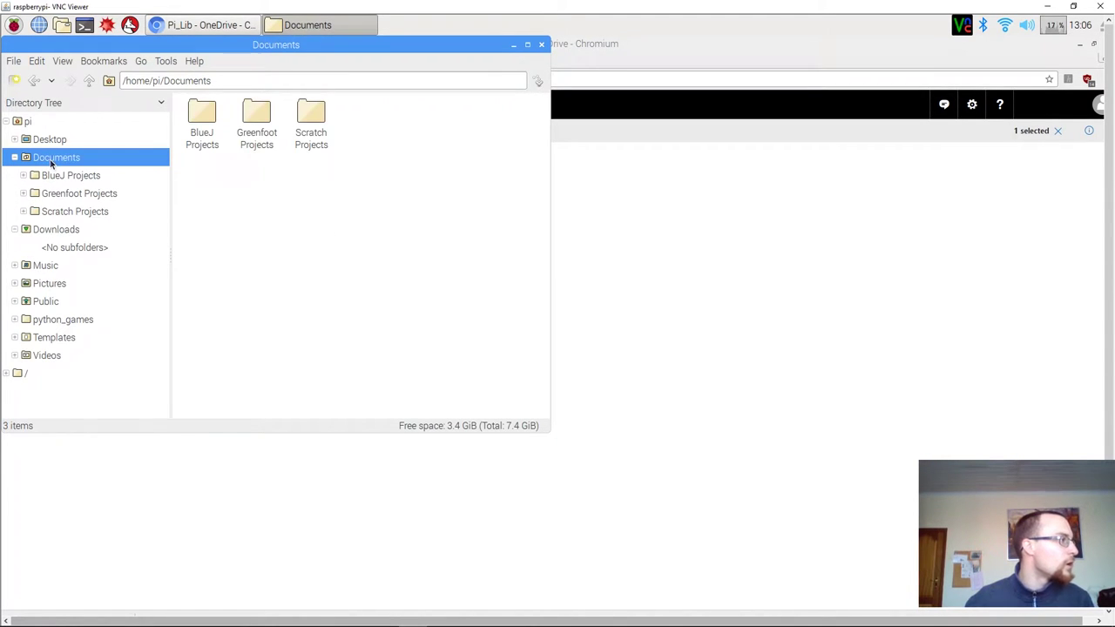
right_click(451, 246)
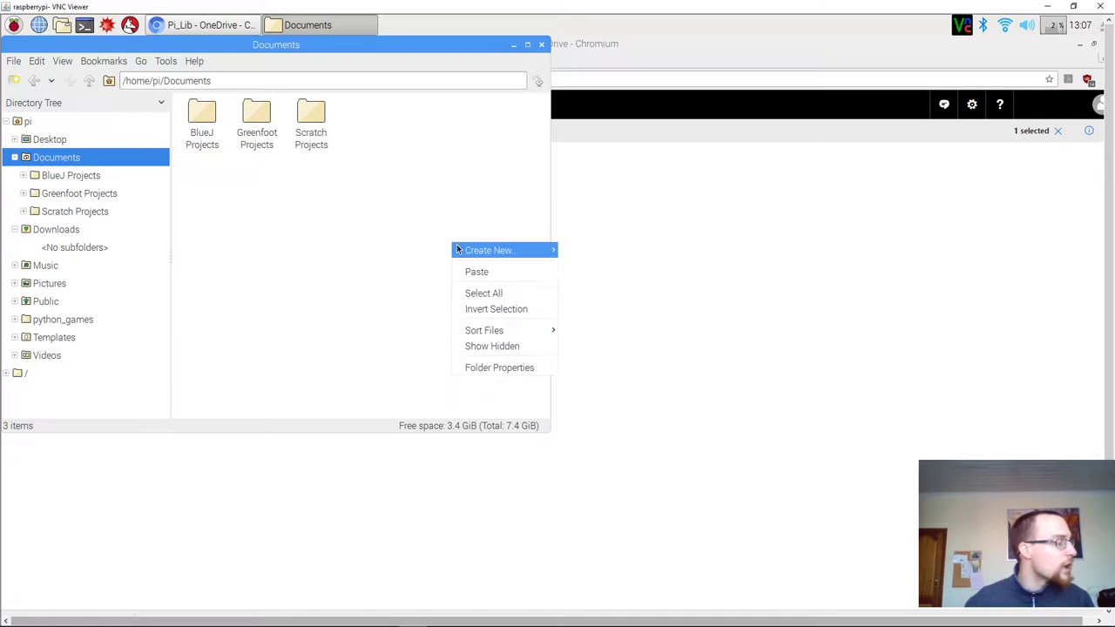
click(493, 272)
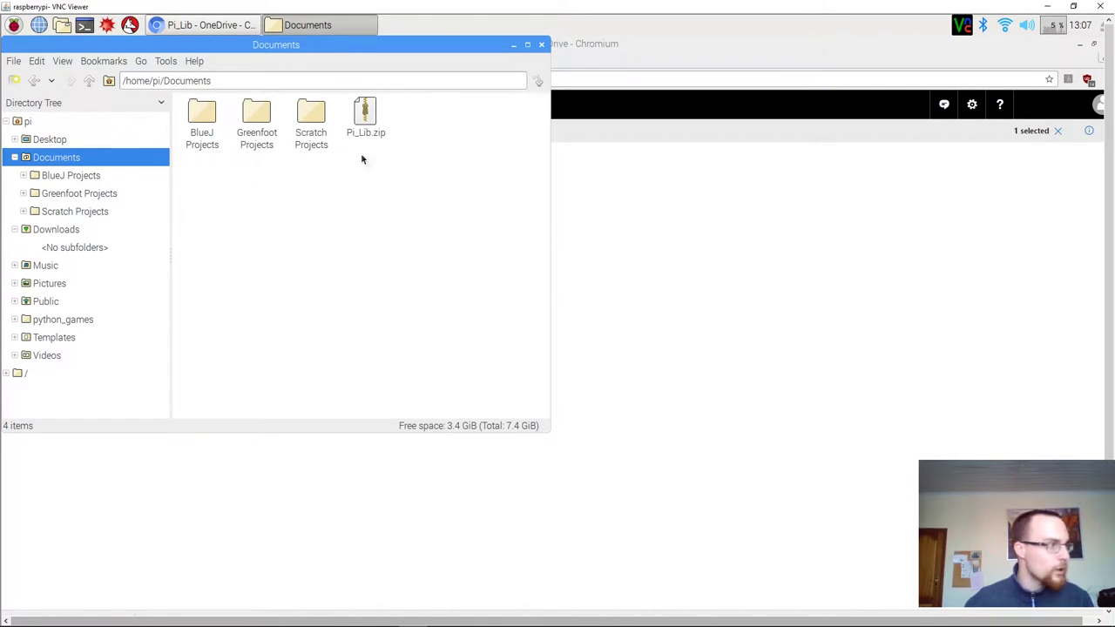
Extract Pi_Lib.zip into a Pi_Lib folder in Documents and delete the zip archive.
click(360, 124)
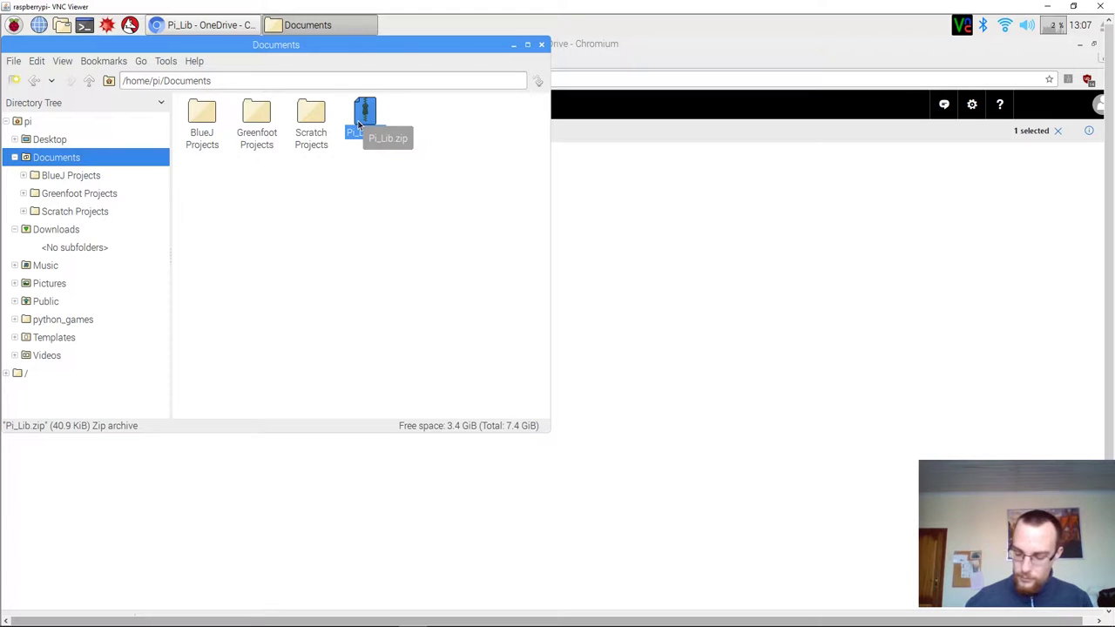
right_click(360, 124)
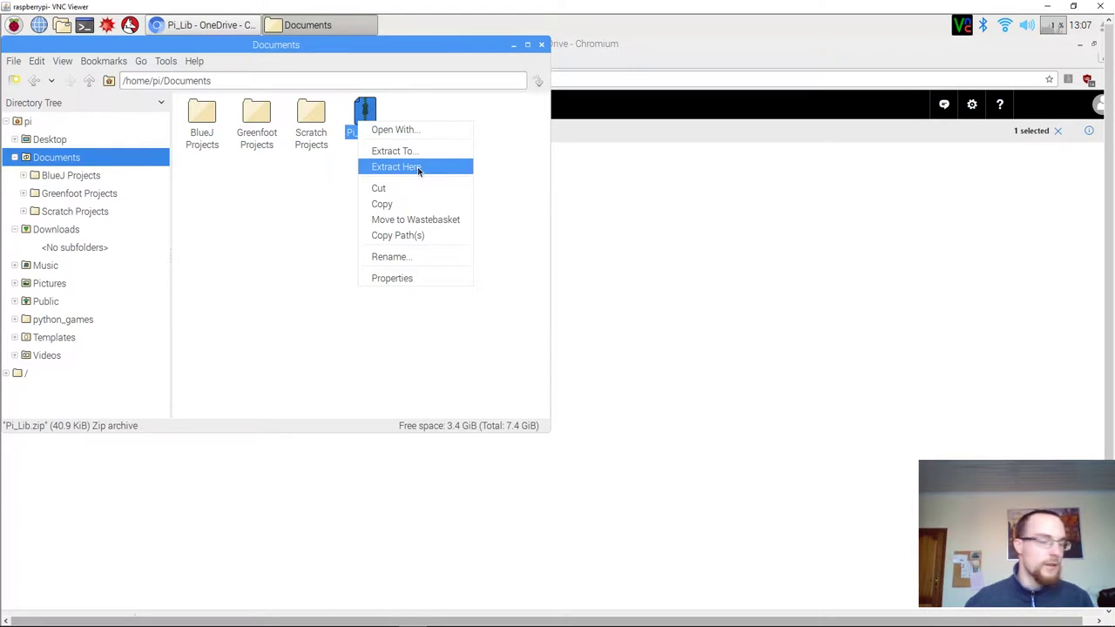
click(417, 166)
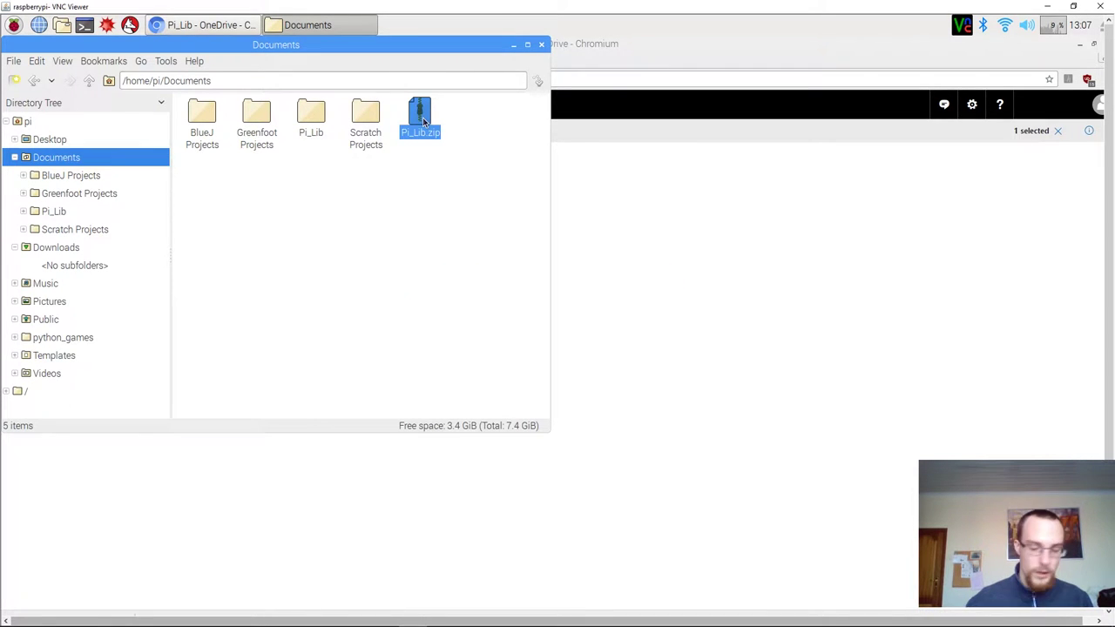
key(Delete)
key(Return)
double_click(312, 115)
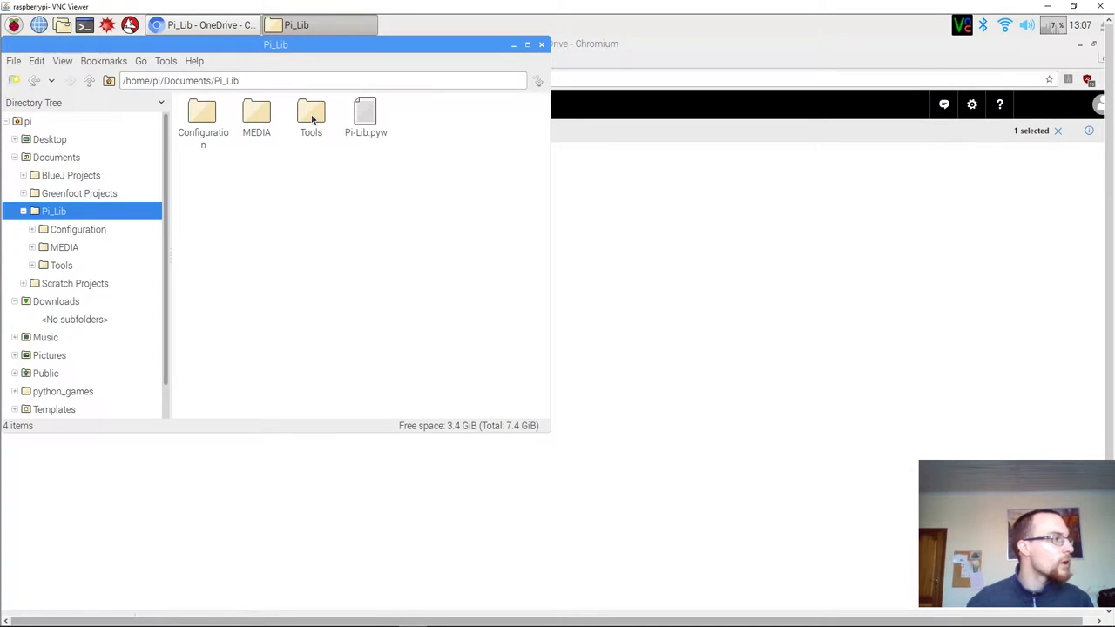
key(alt+Up)
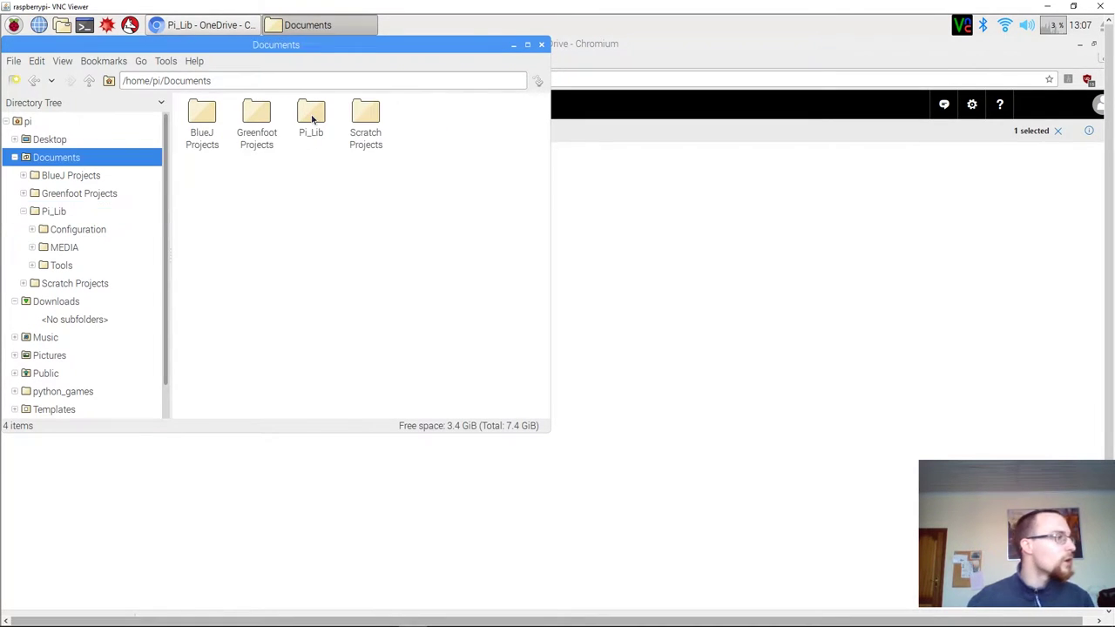
click(312, 117)
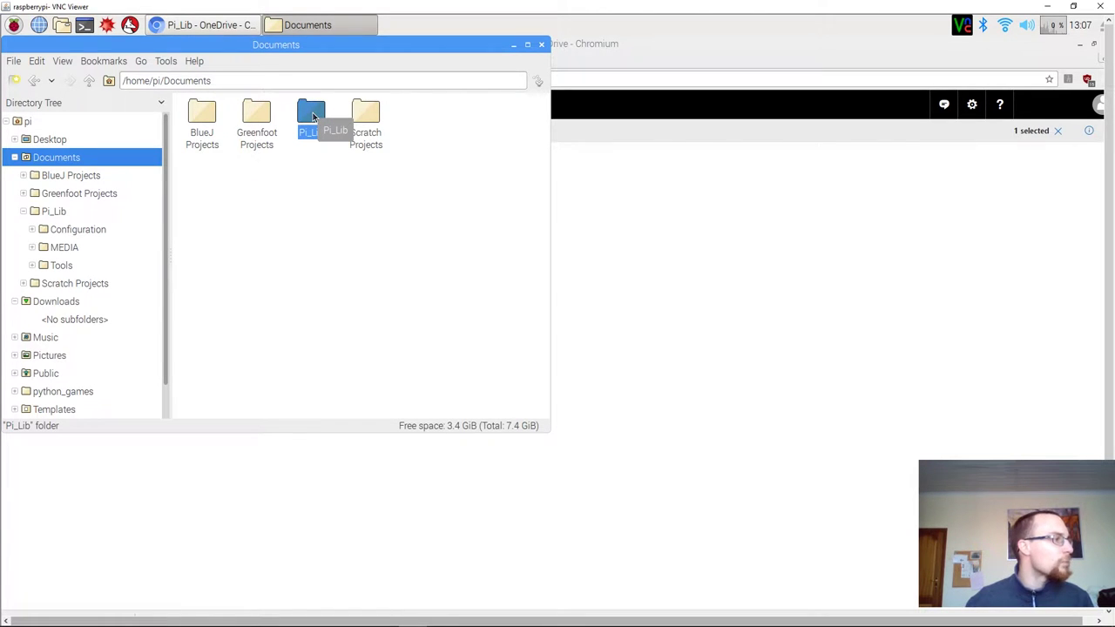
right_click(313, 117)
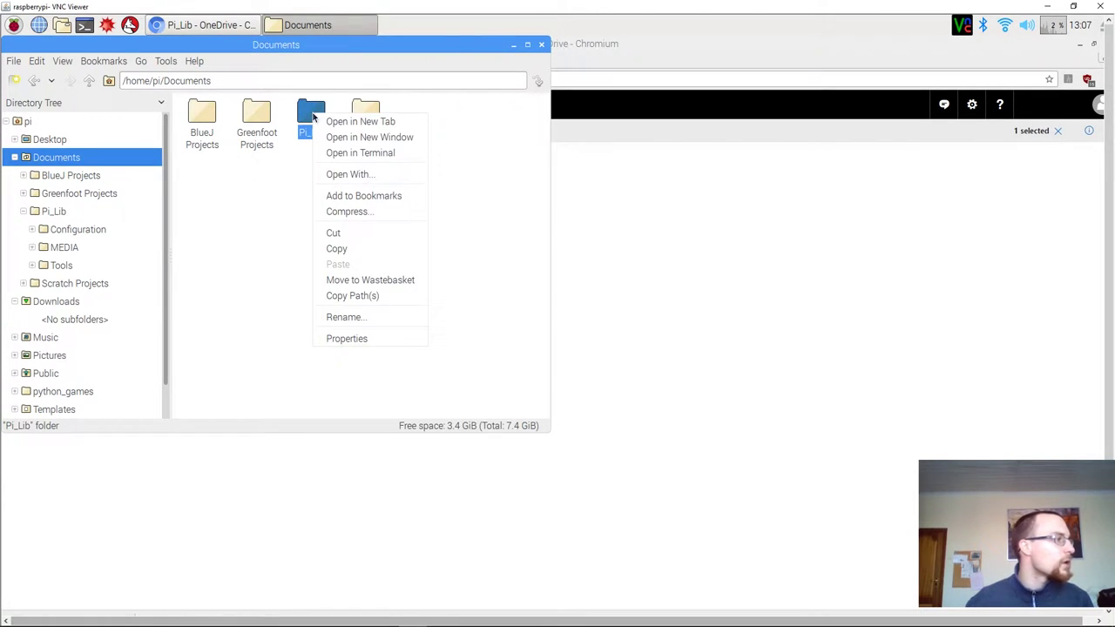
click(380, 339)
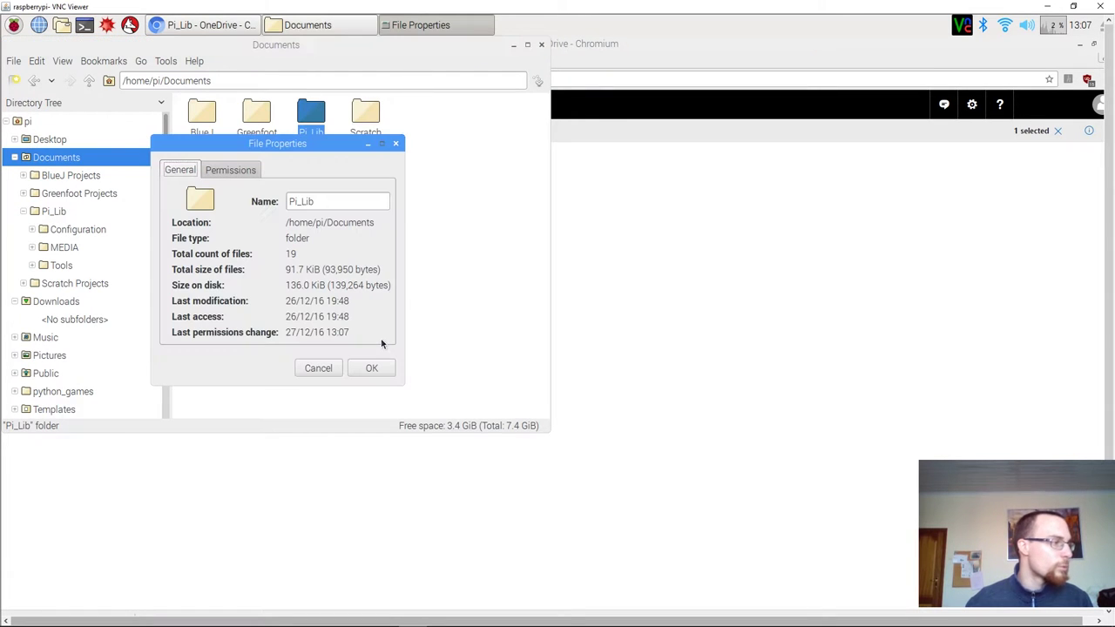
click(241, 172)
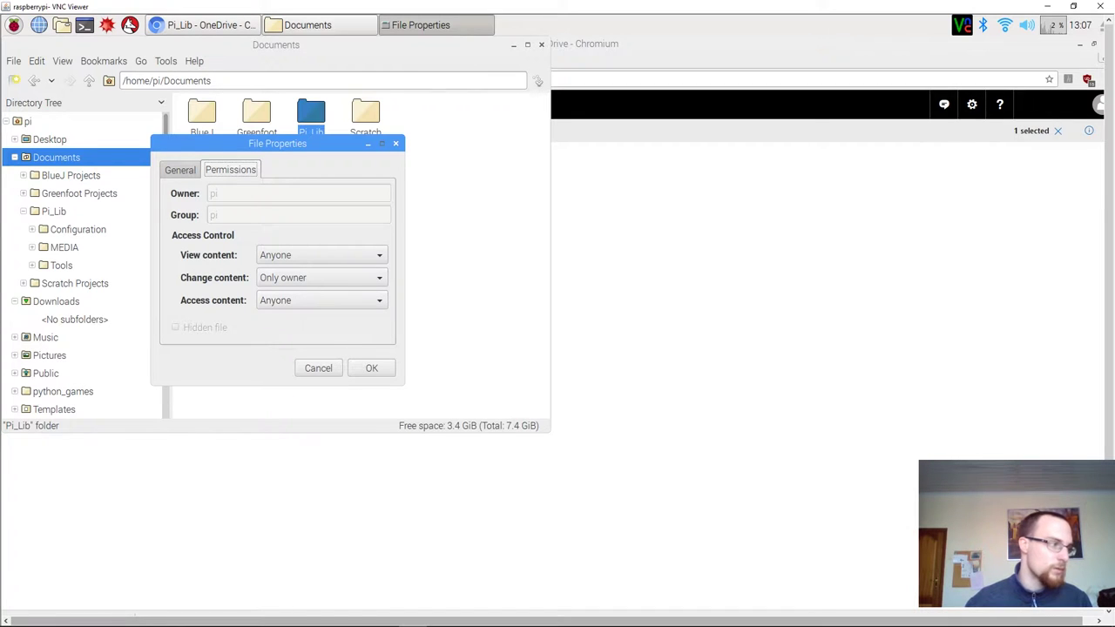
click(371, 367)
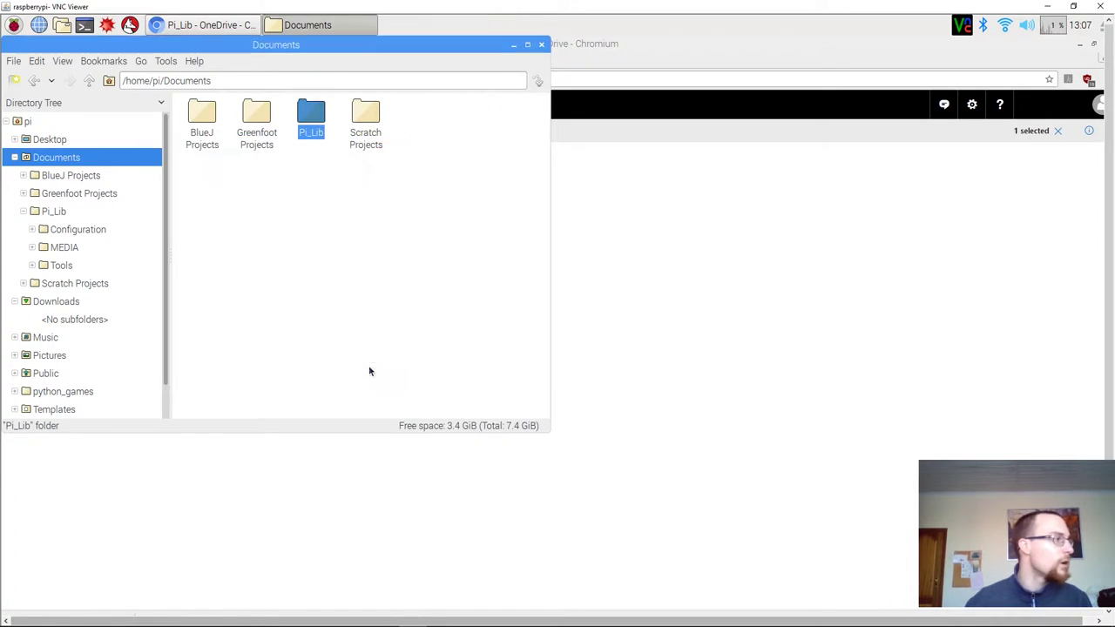
Inside Pi_Lib, review the permissions of Configuration, MEDIA and Tools, leaving them unchanged.
double_click(323, 114)
drag(316, 154, 126, 104)
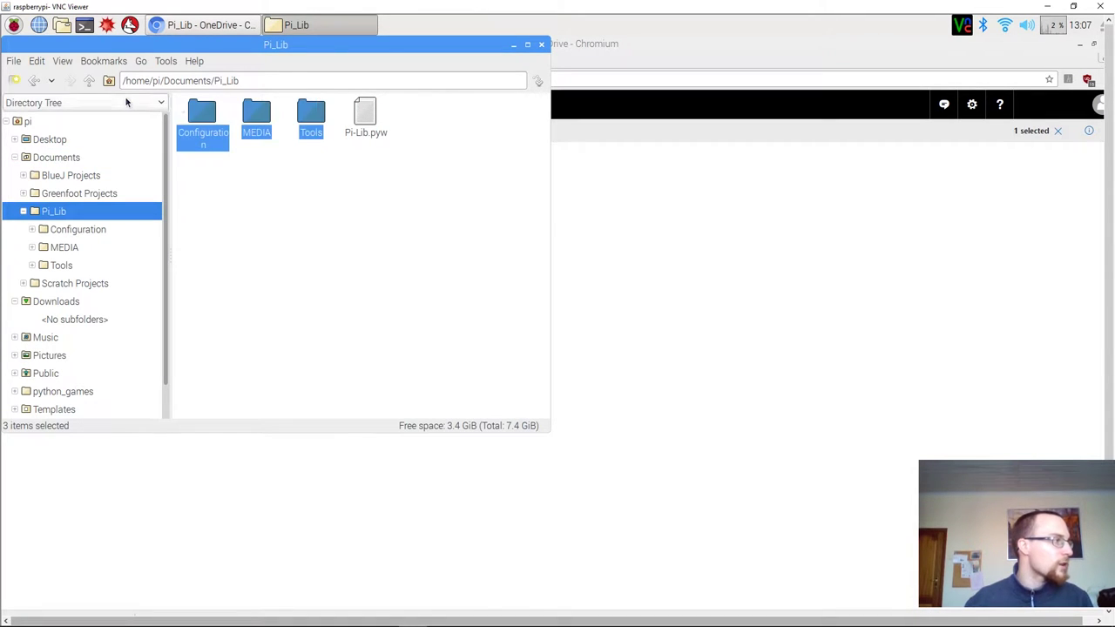
right_click(264, 111)
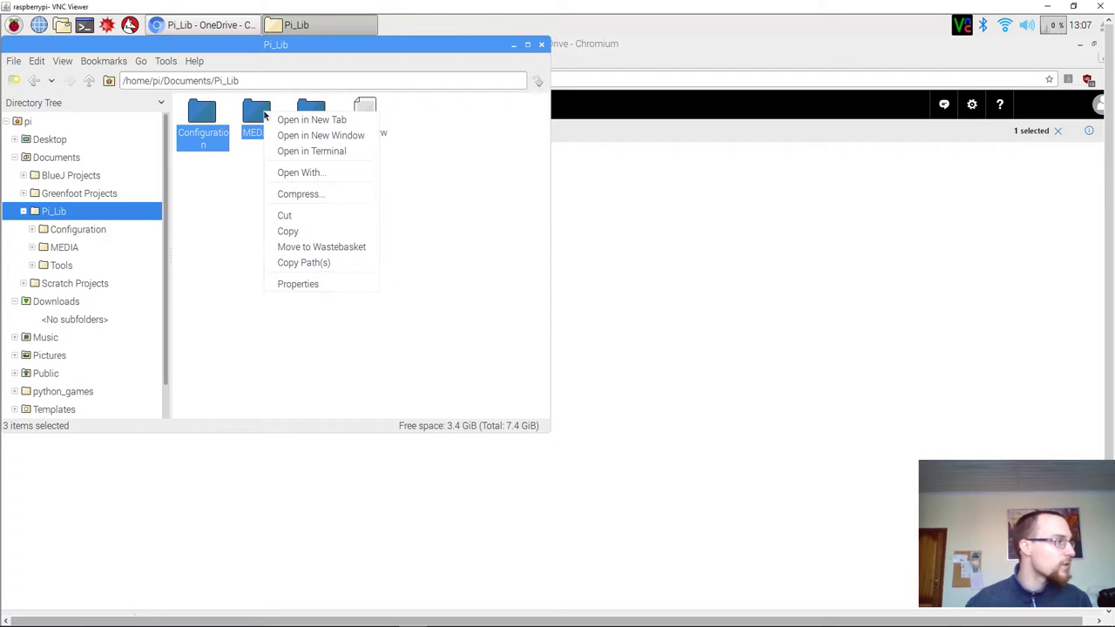
click(304, 284)
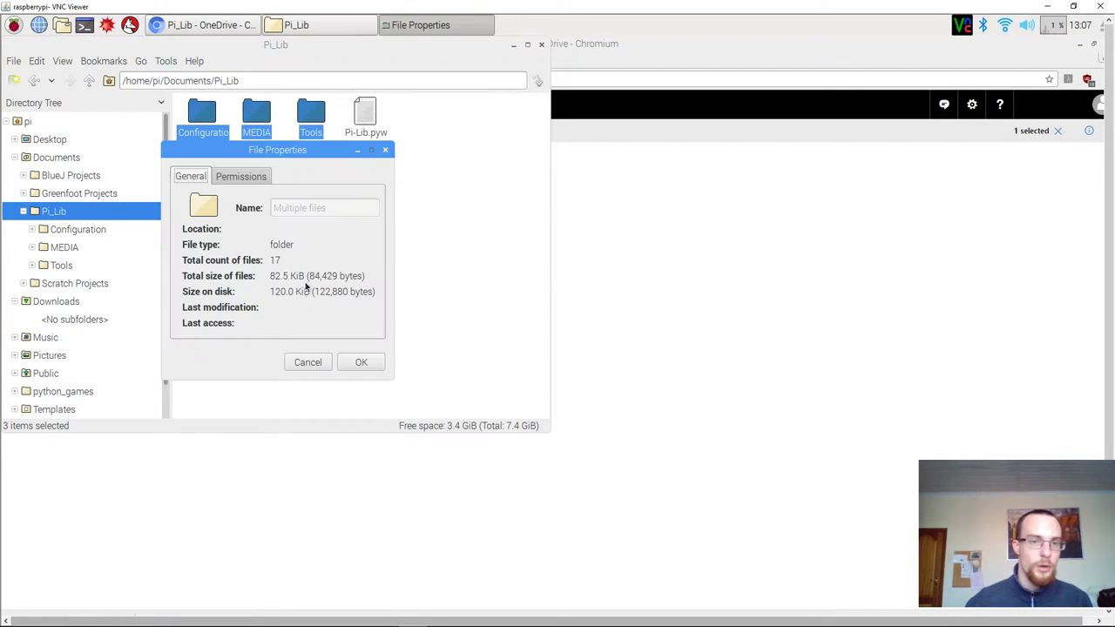
click(252, 176)
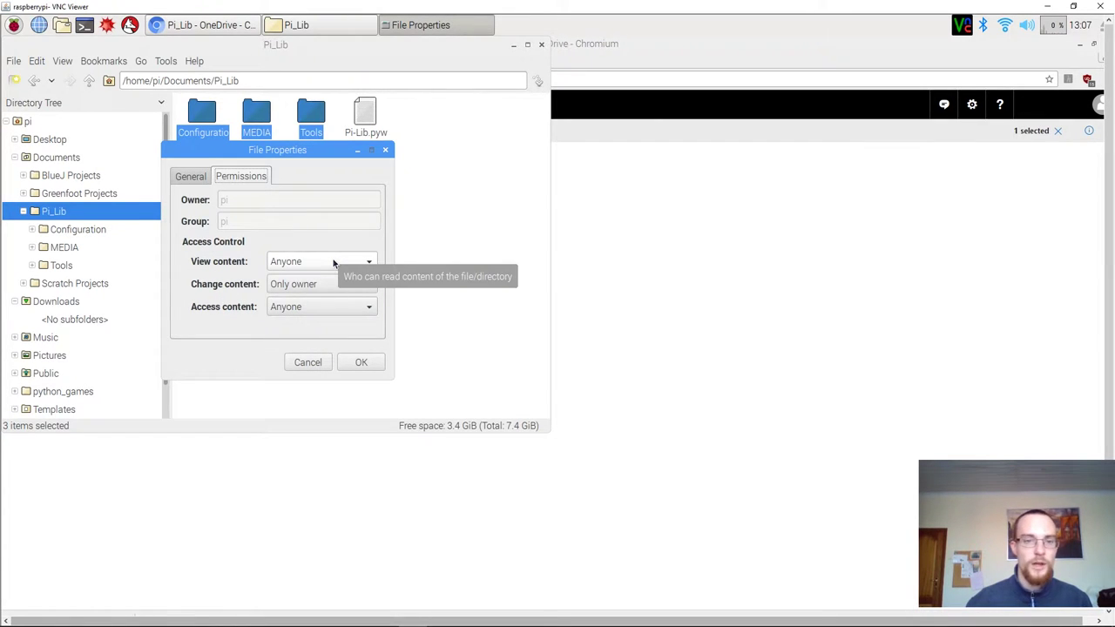
click(360, 362)
click(364, 367)
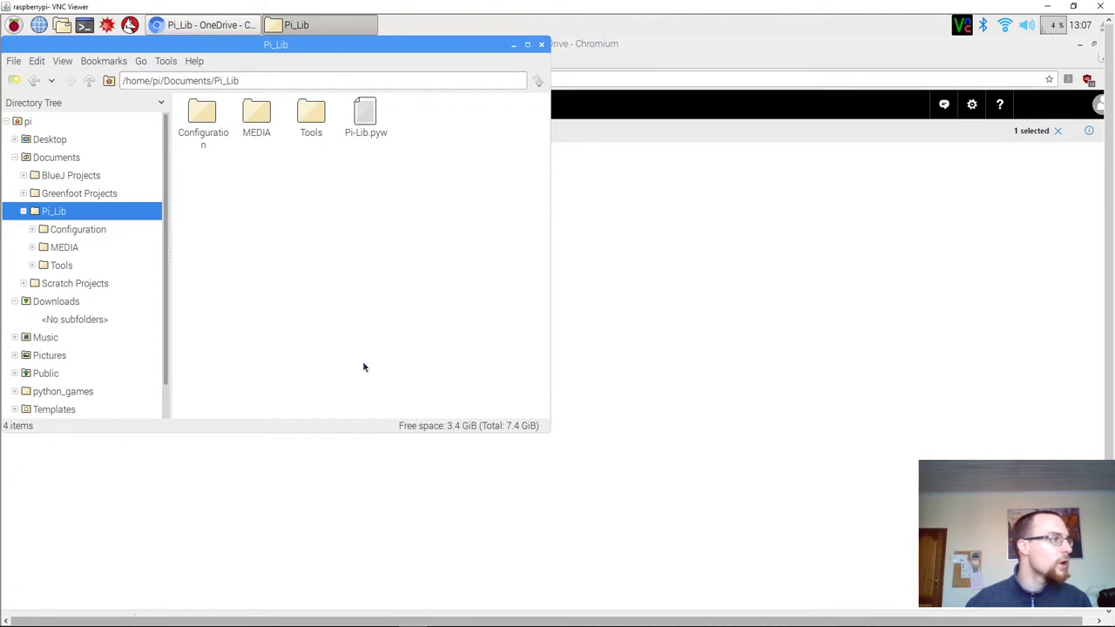
click(368, 113)
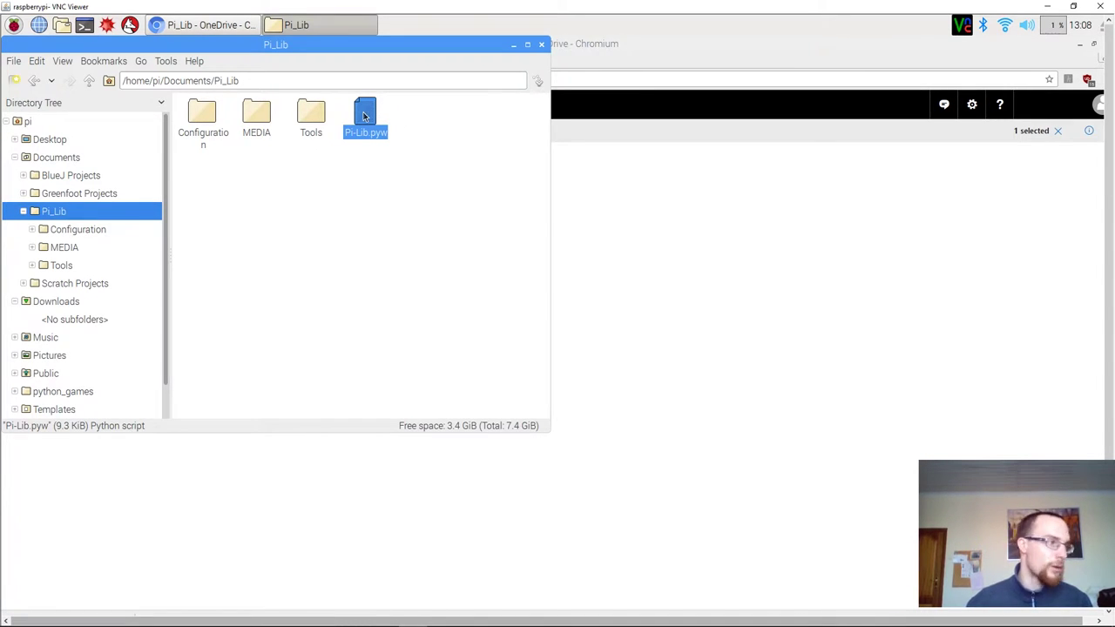
right_click(364, 116)
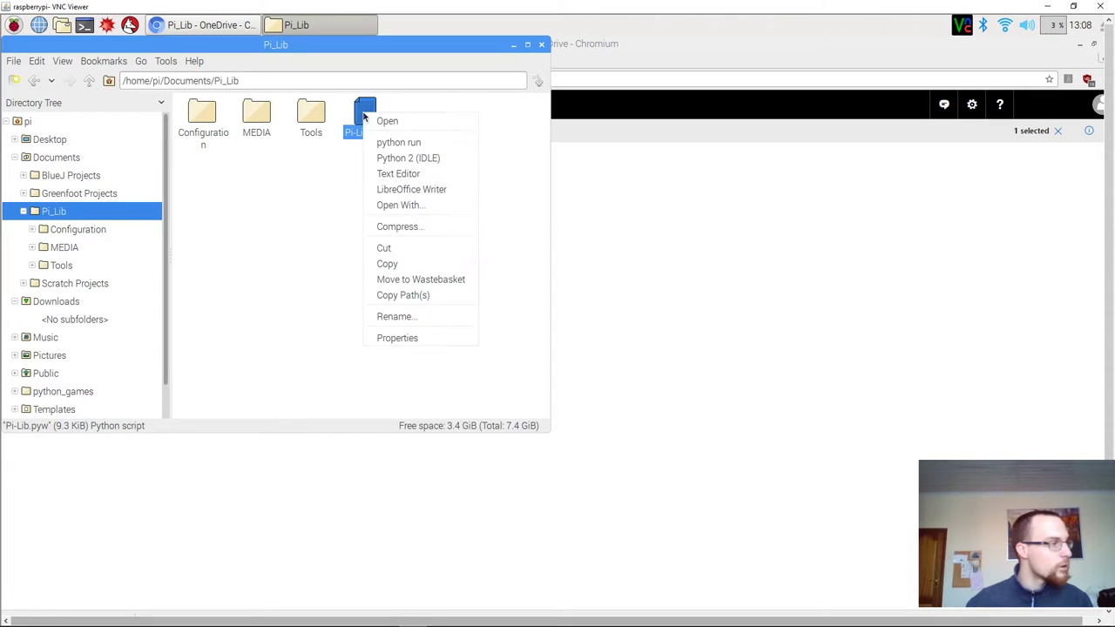
click(432, 341)
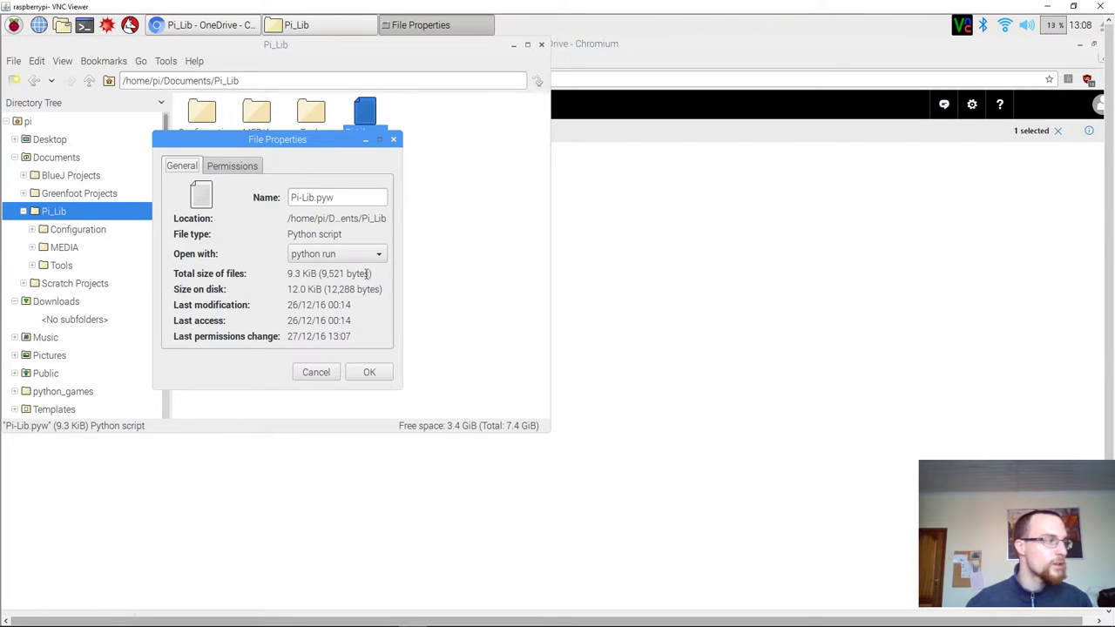
click(248, 165)
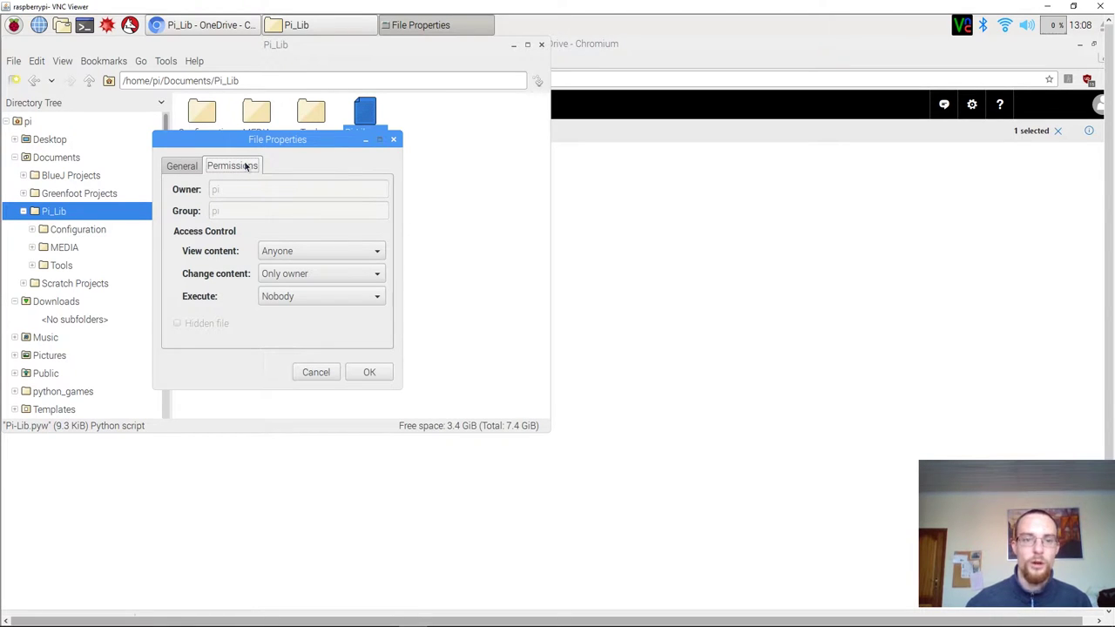
Open Tools and review permissions of autorun_creator.py and shortcut generator.py without changing them.
click(370, 372)
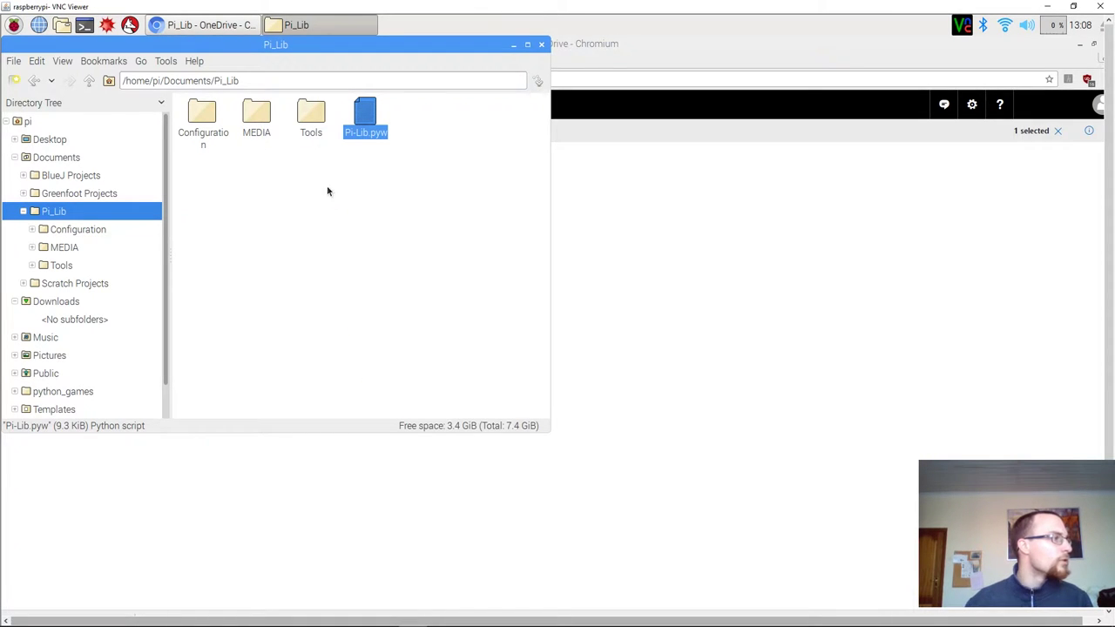
click(313, 109)
double_click(314, 109)
drag(359, 175, 200, 101)
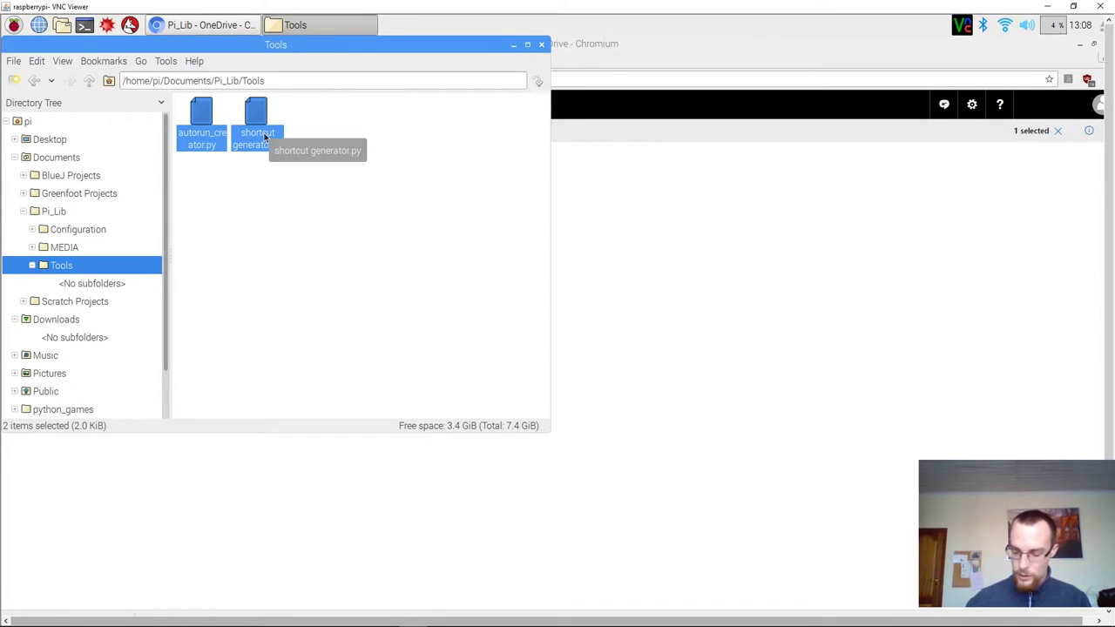
right_click(265, 135)
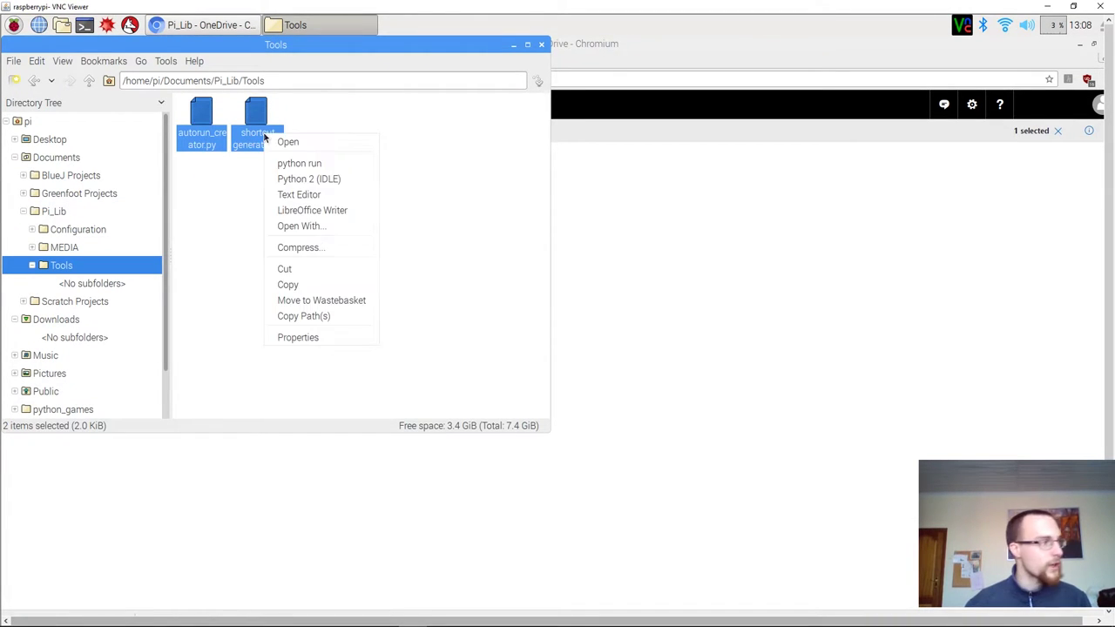
click(315, 336)
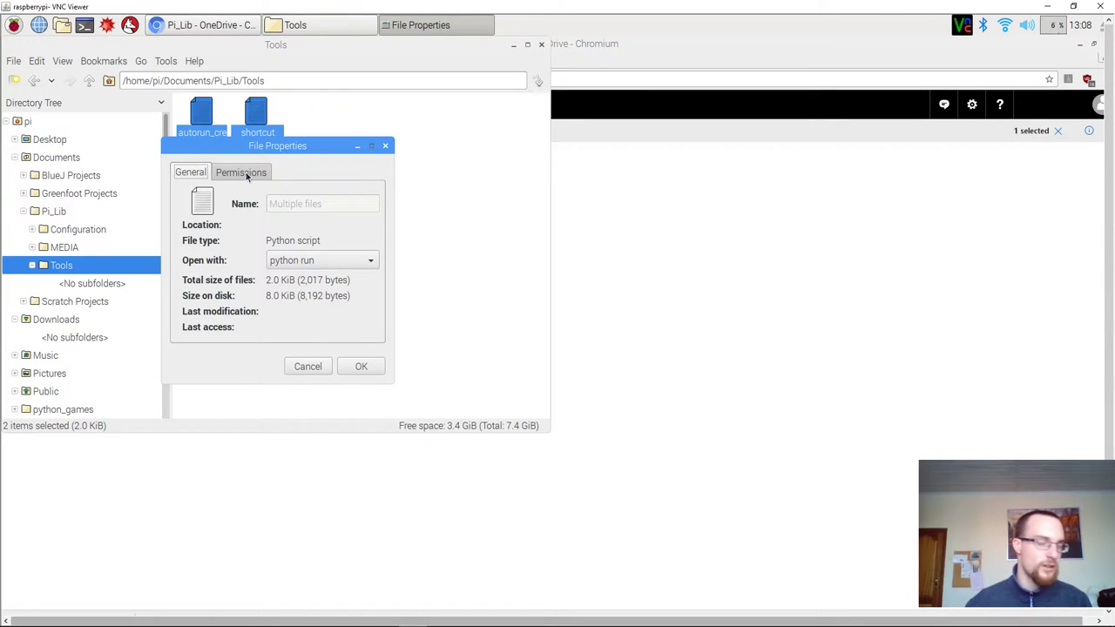
click(246, 173)
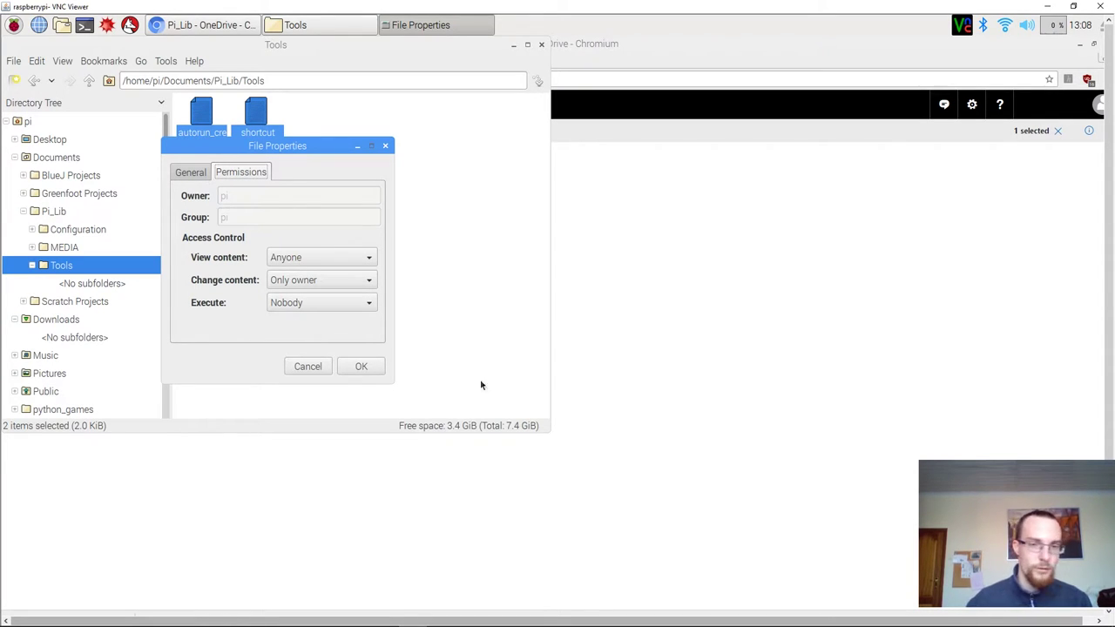
click(355, 368)
click(354, 371)
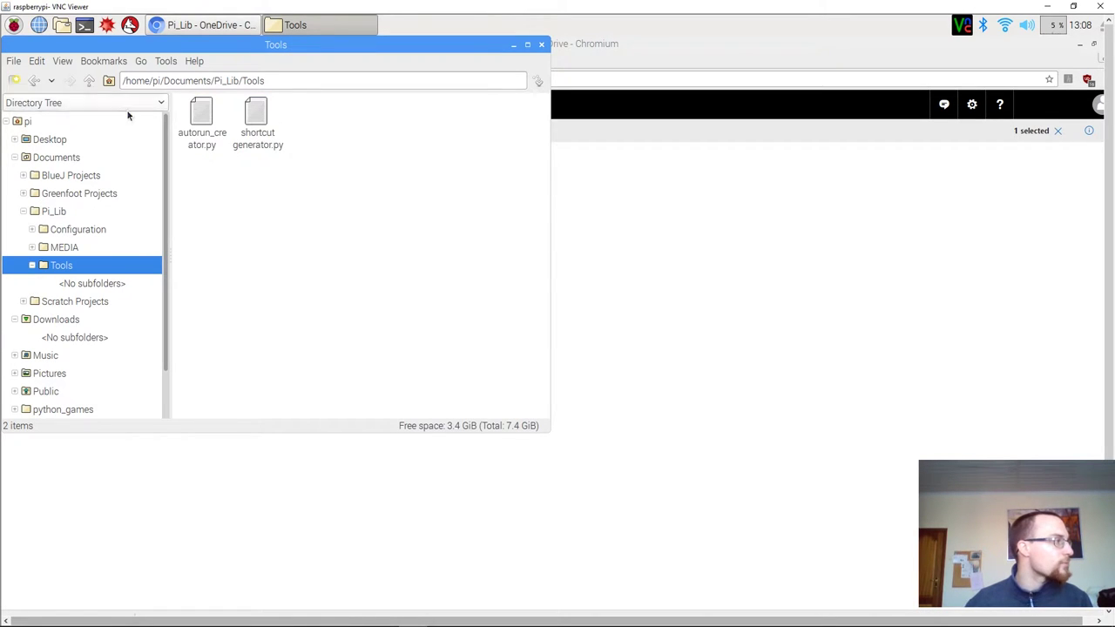
Return to Pi_Lib, open Configuration and select FIRST Libwide configuration.py.
click(89, 80)
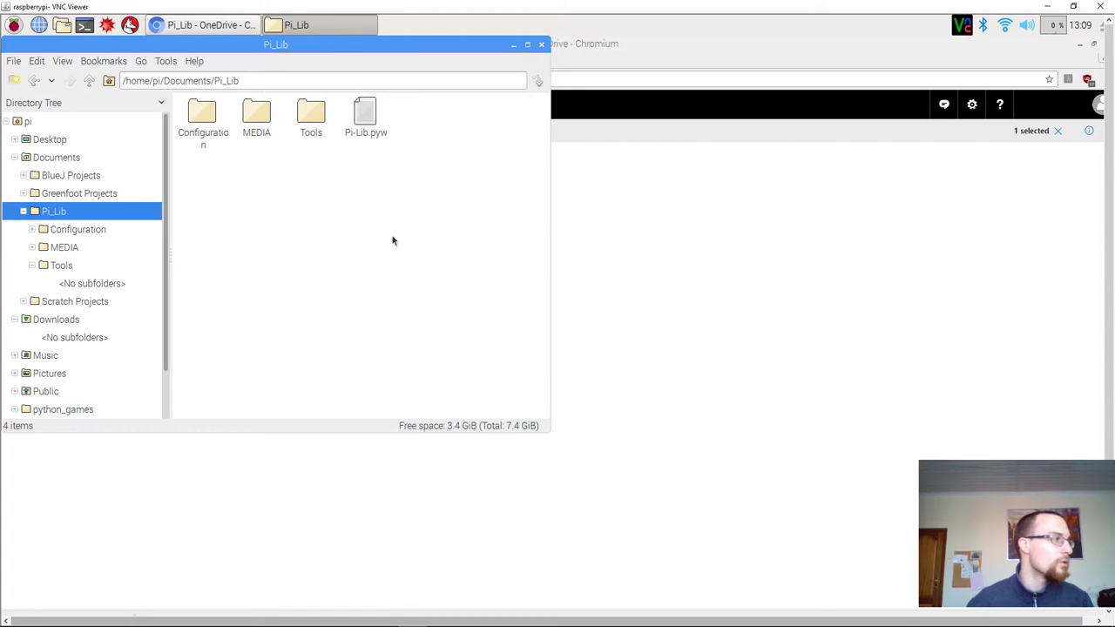
double_click(201, 110)
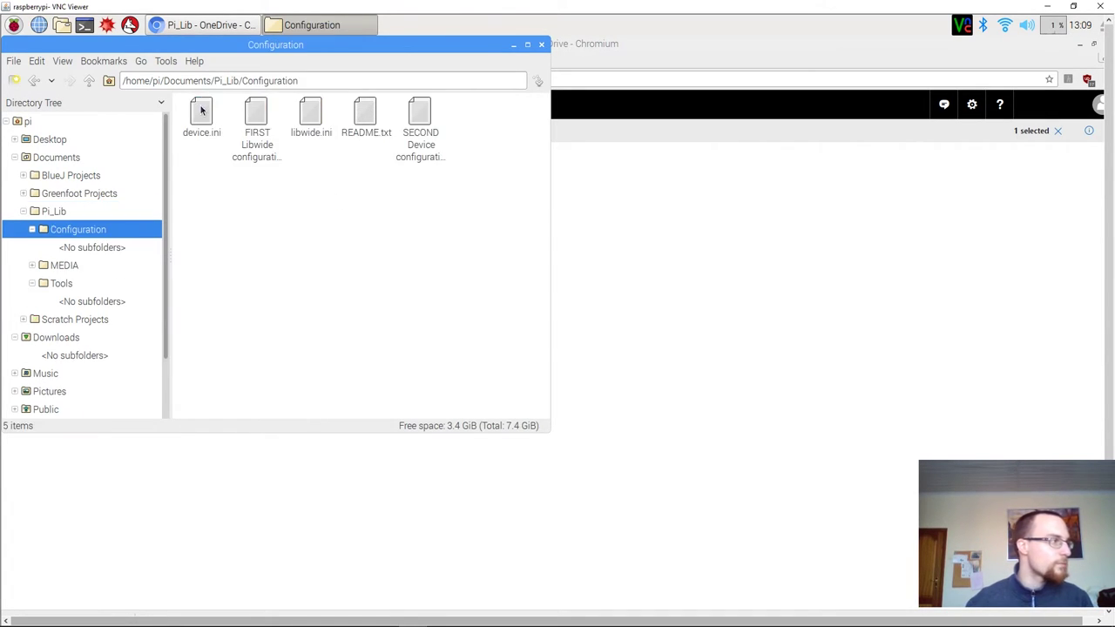
click(256, 144)
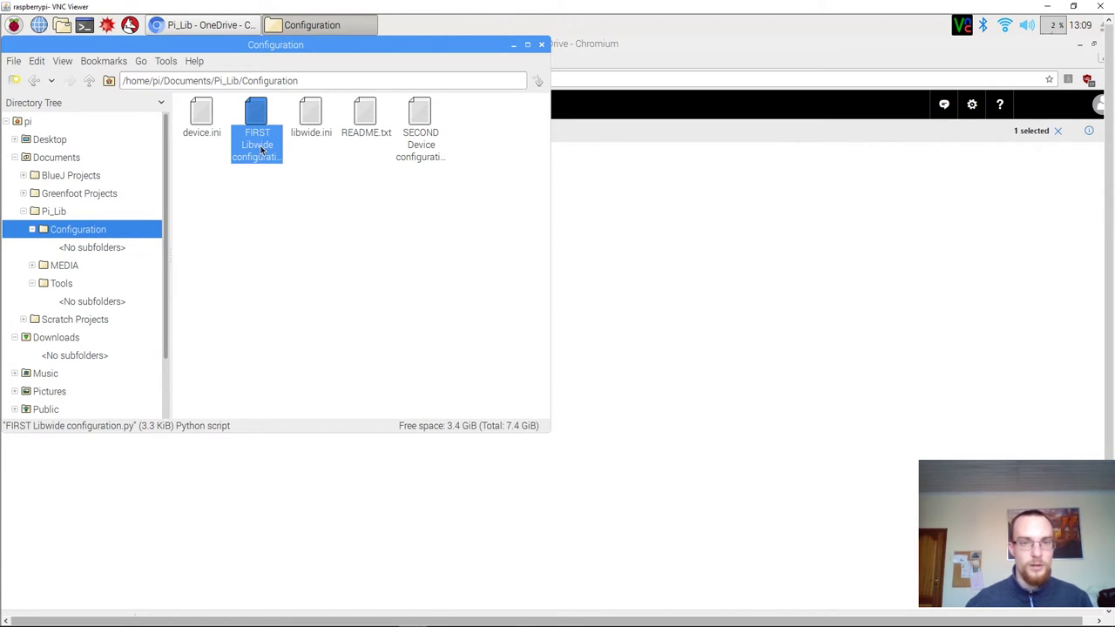
double_click(260, 150)
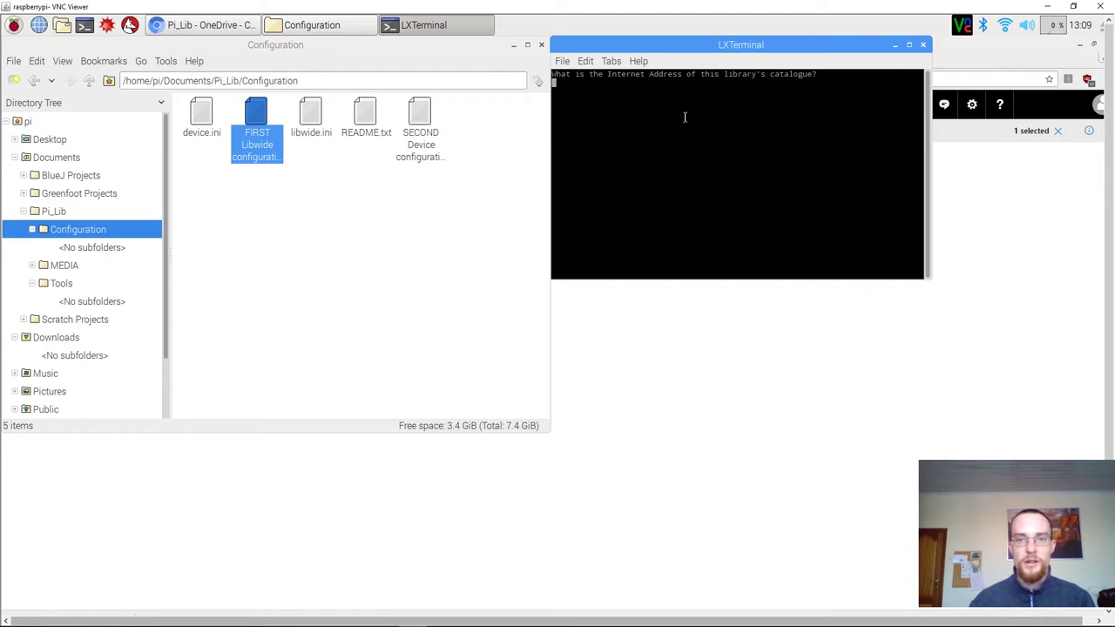
text(www.)
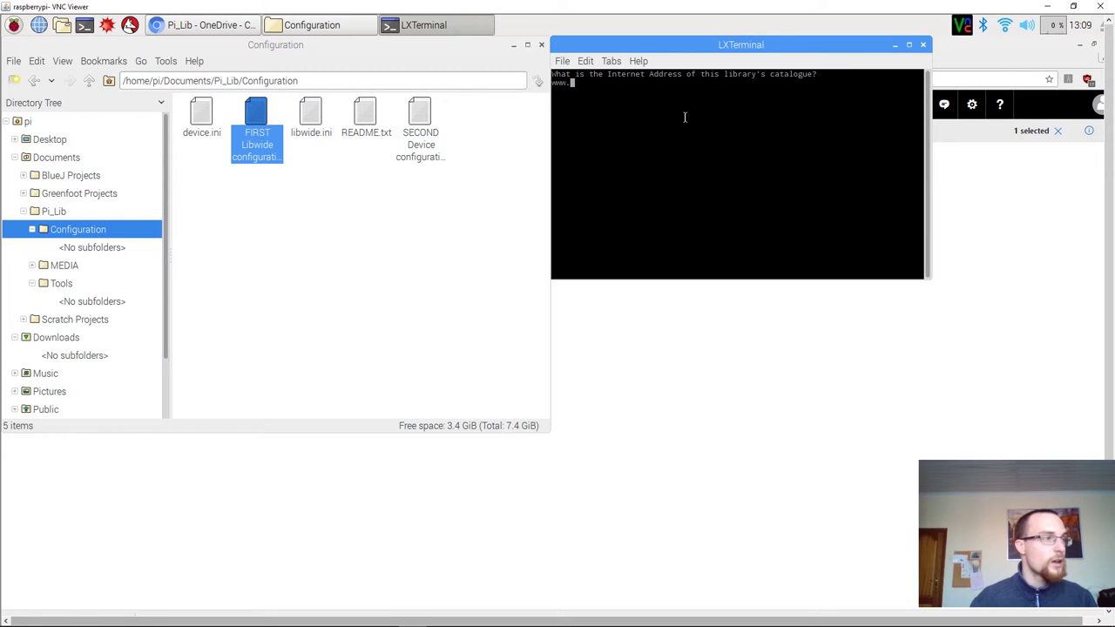
text(pi-)
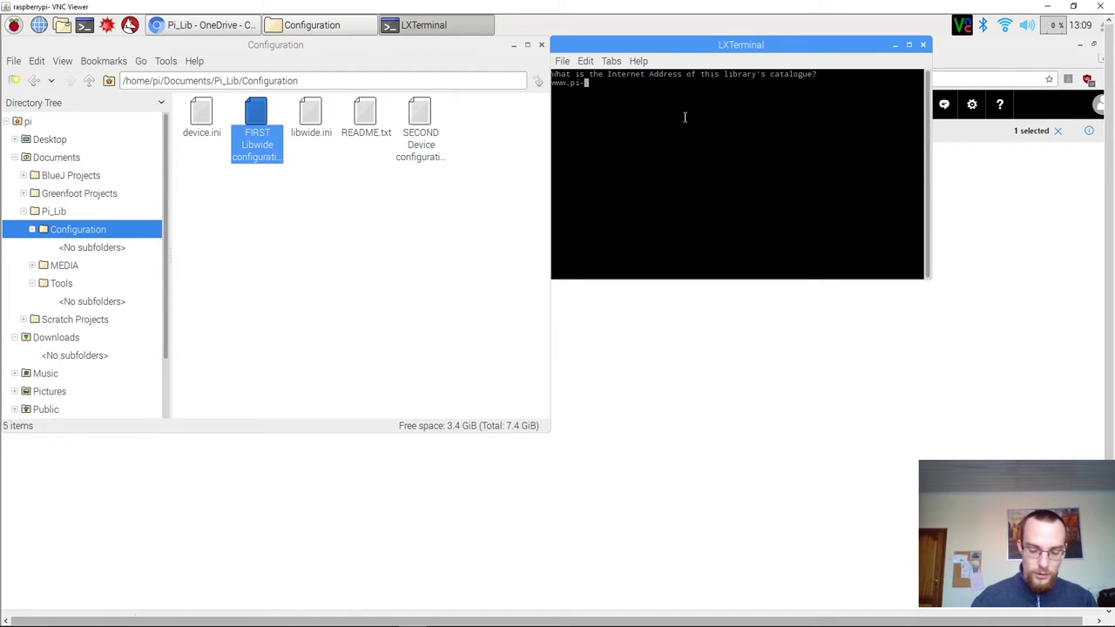
text(project.)
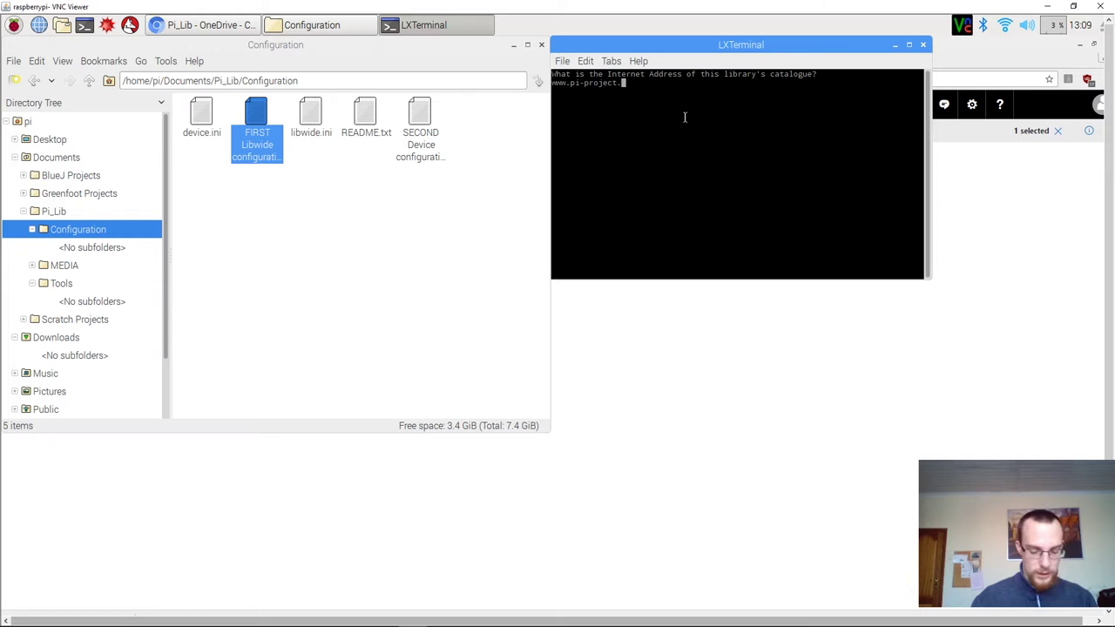
text(be)
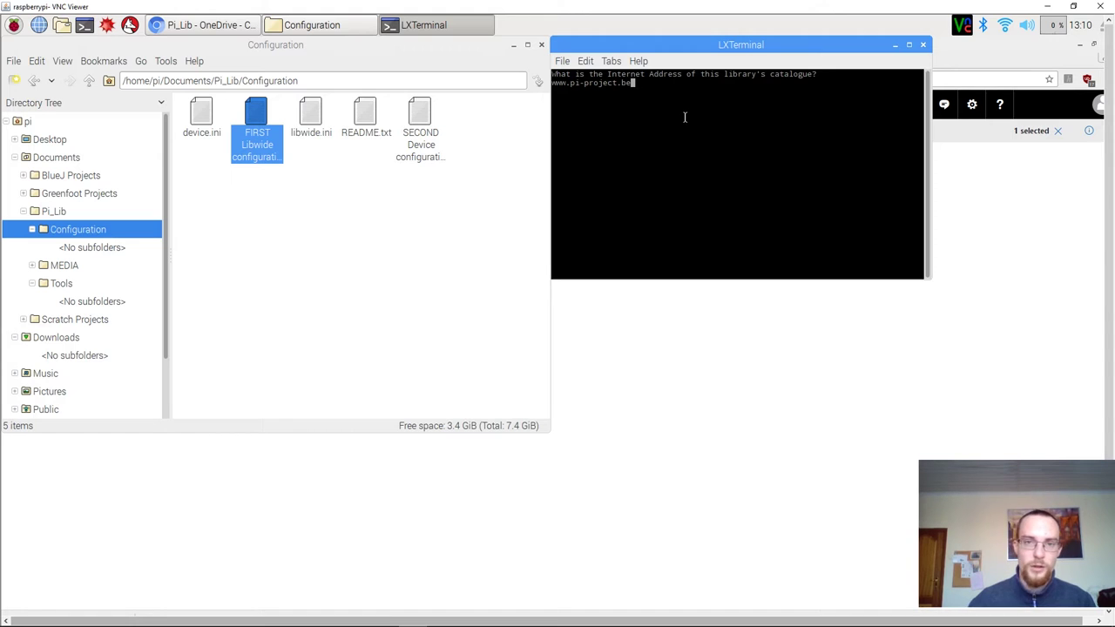
key(Return)
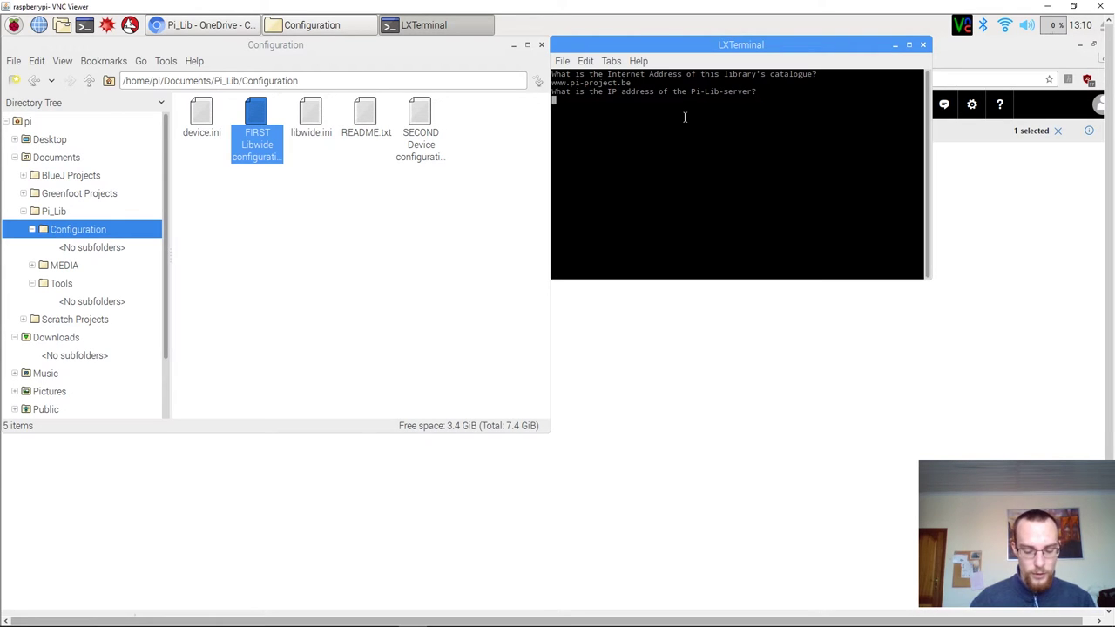
text(192.)
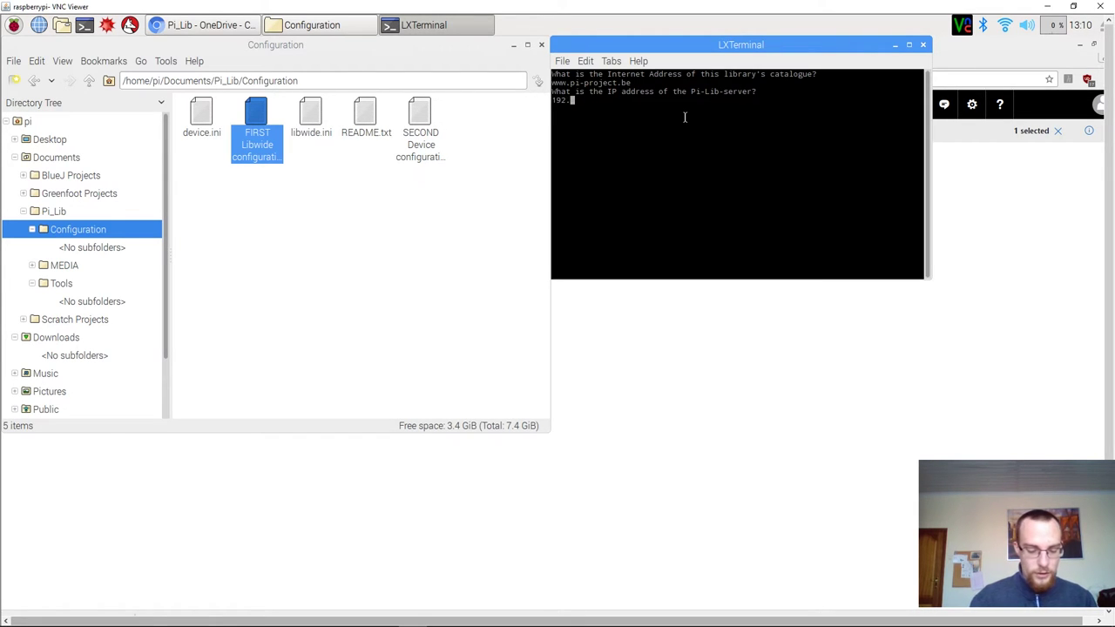
text(16)
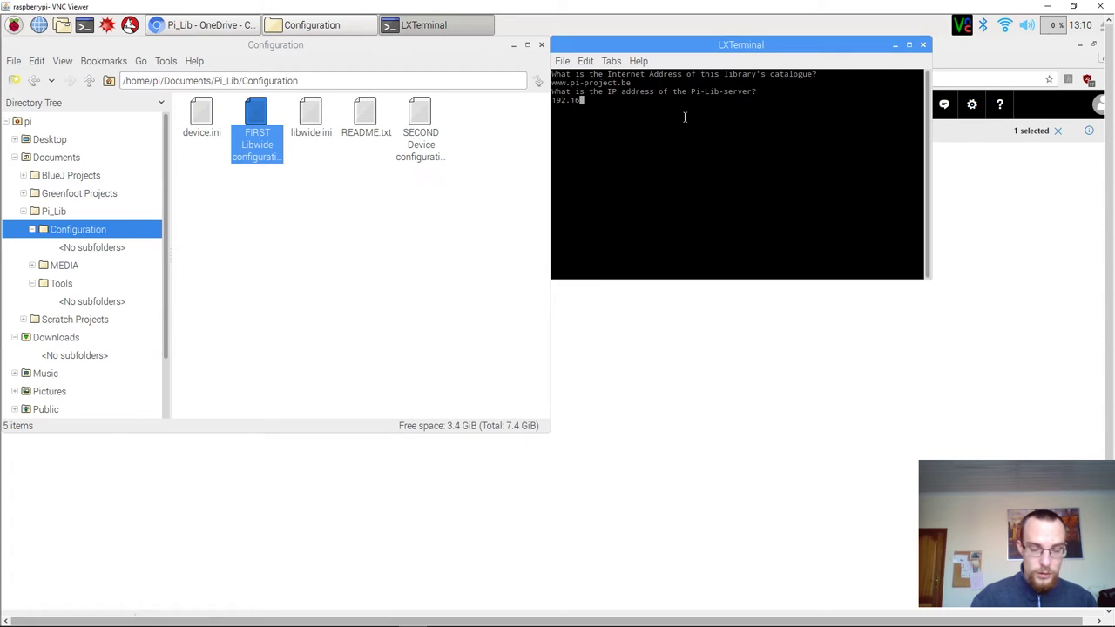
text(8.137)
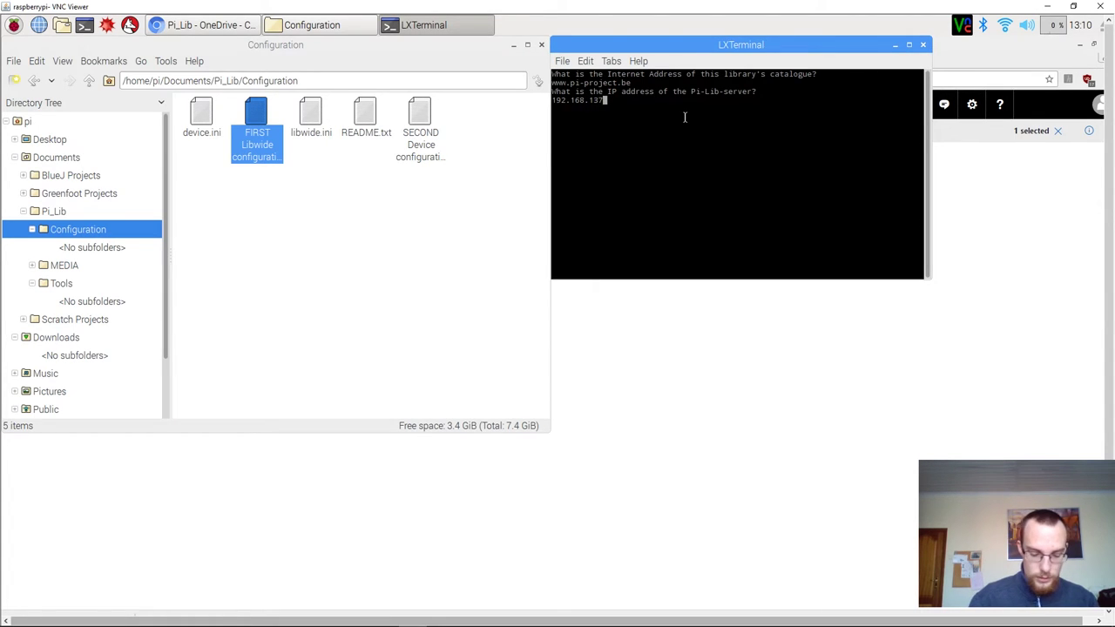
text(.131)
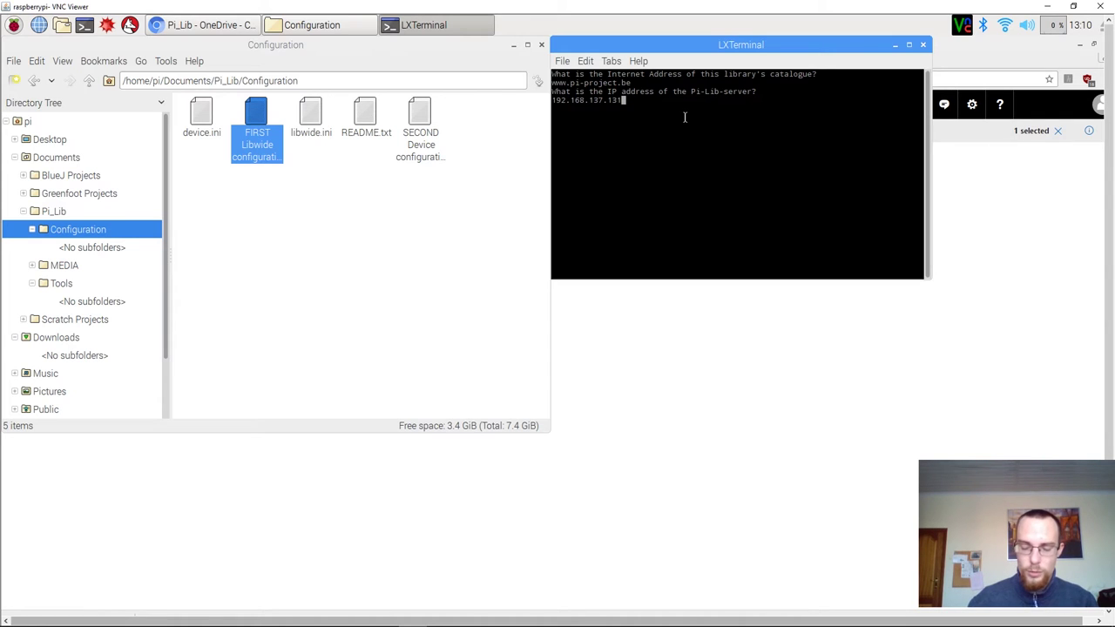
Confirm the server IP, enter the master password, and answer y to open libwide.ini.
key(Return)
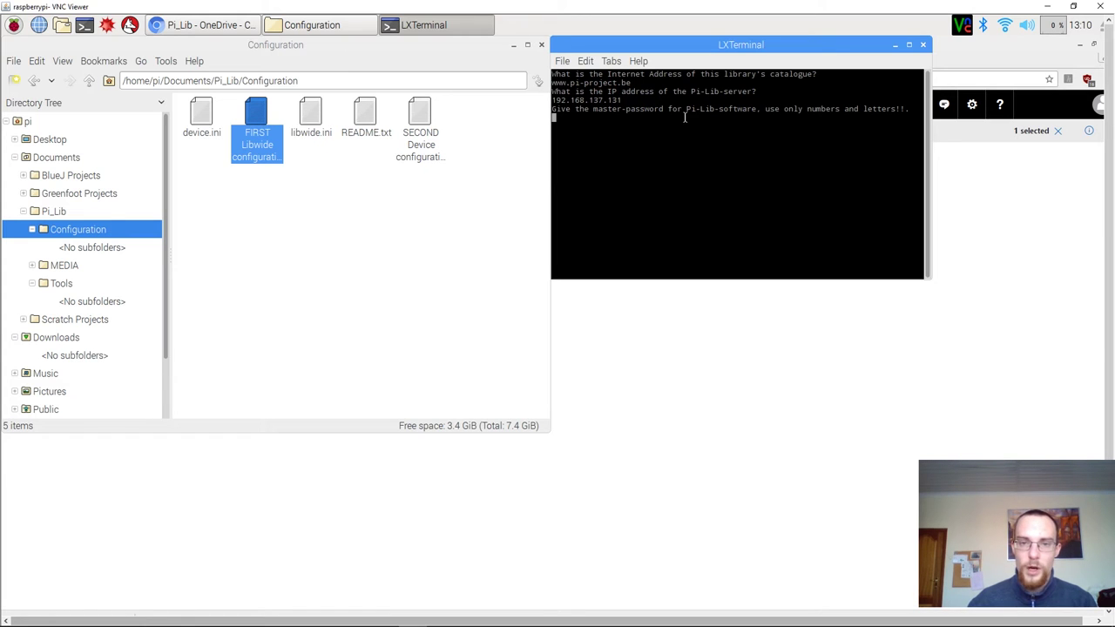
text(test)
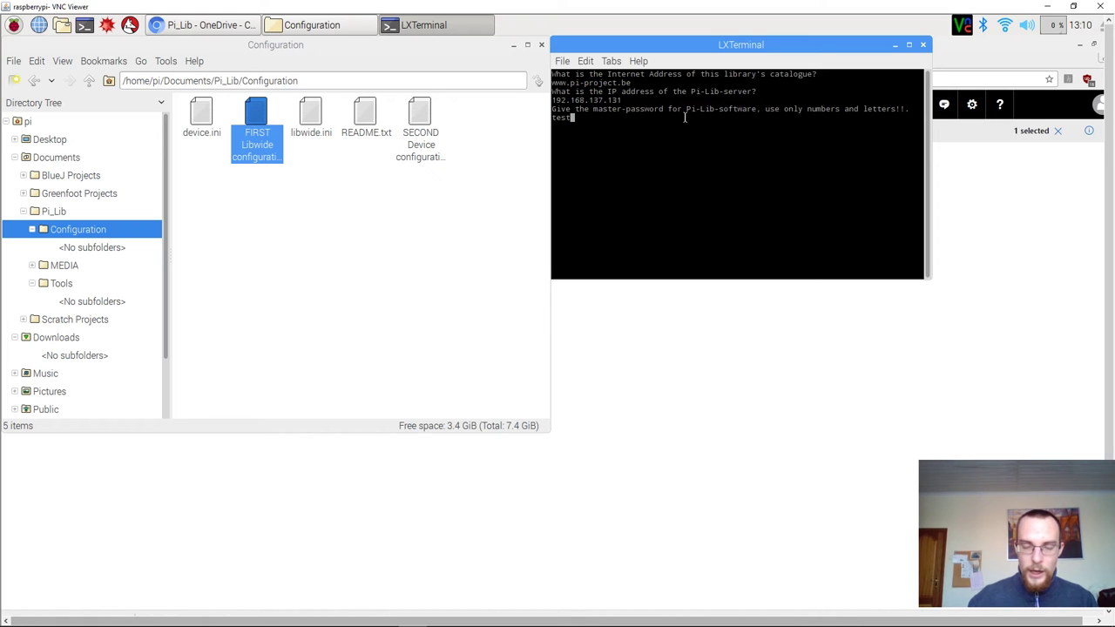
key(Return)
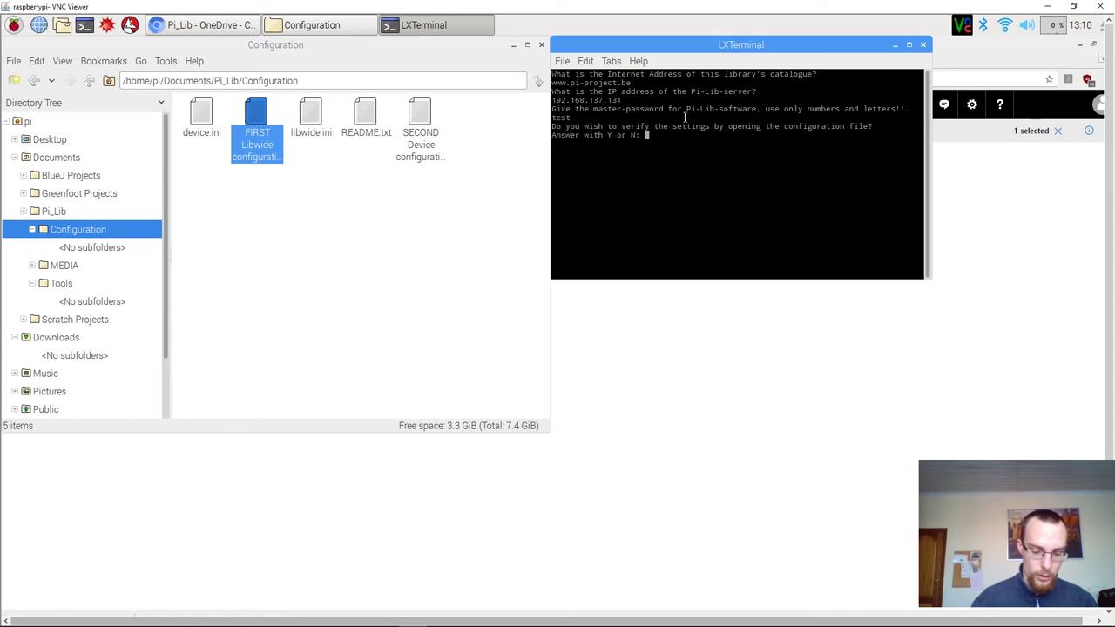
text(y)
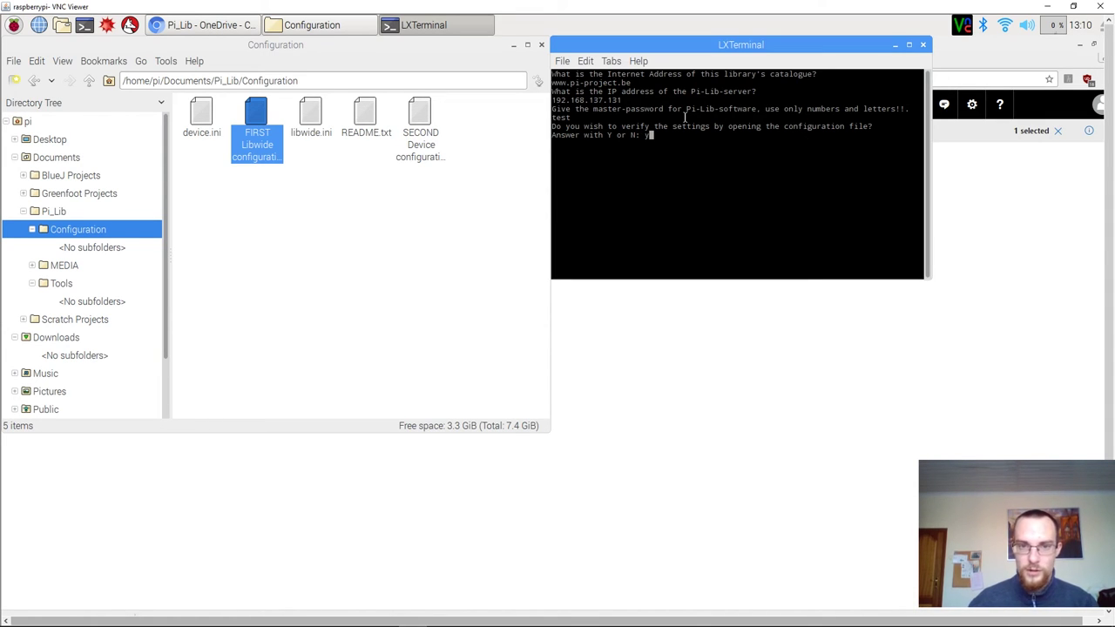
key(Return)
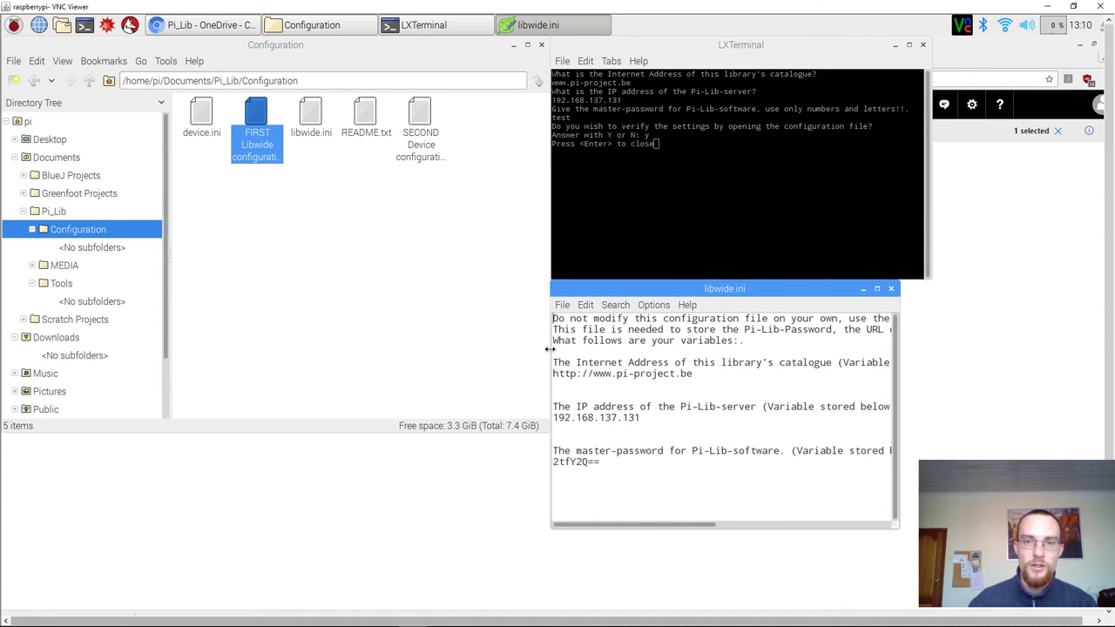
Widen the Leafpad window and inspect the encrypted master password in libwide.ini.
drag(549, 349, 407, 348)
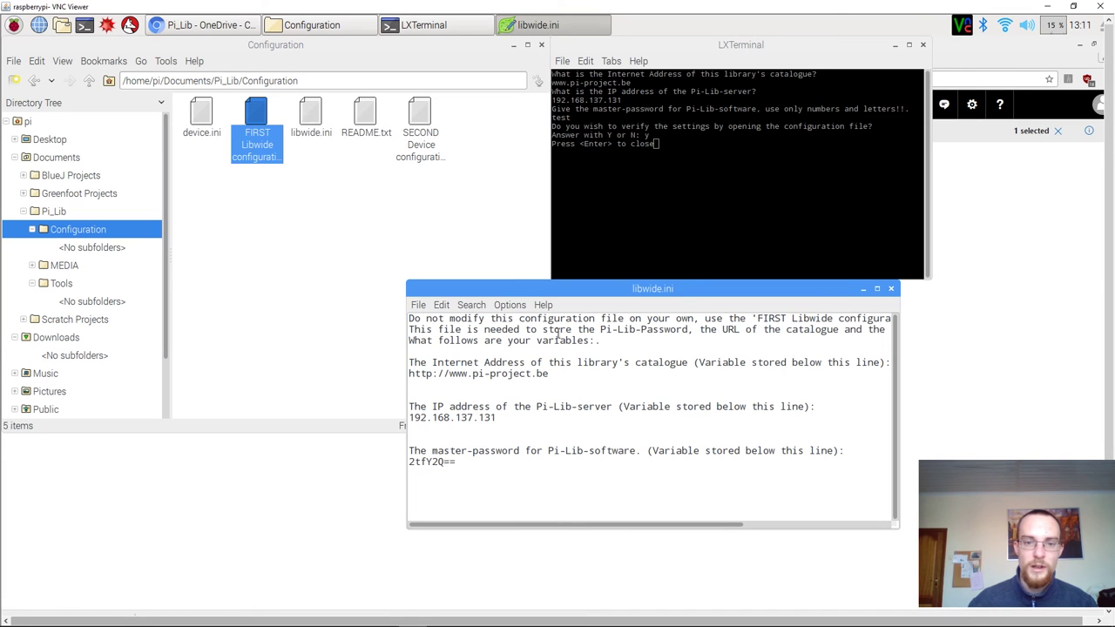
double_click(438, 462)
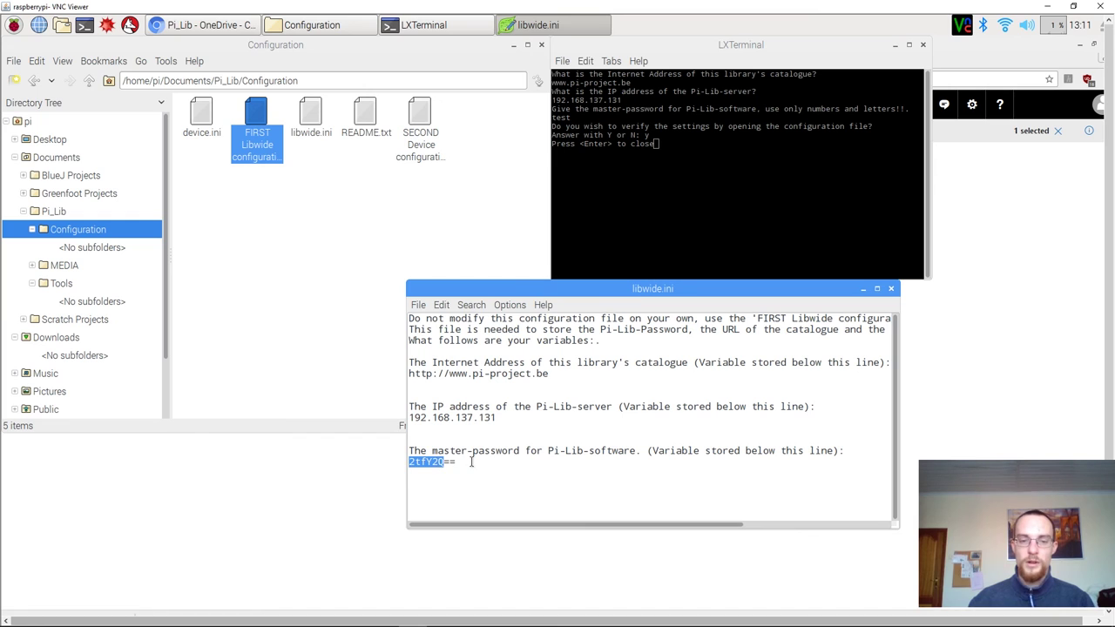
click(471, 463)
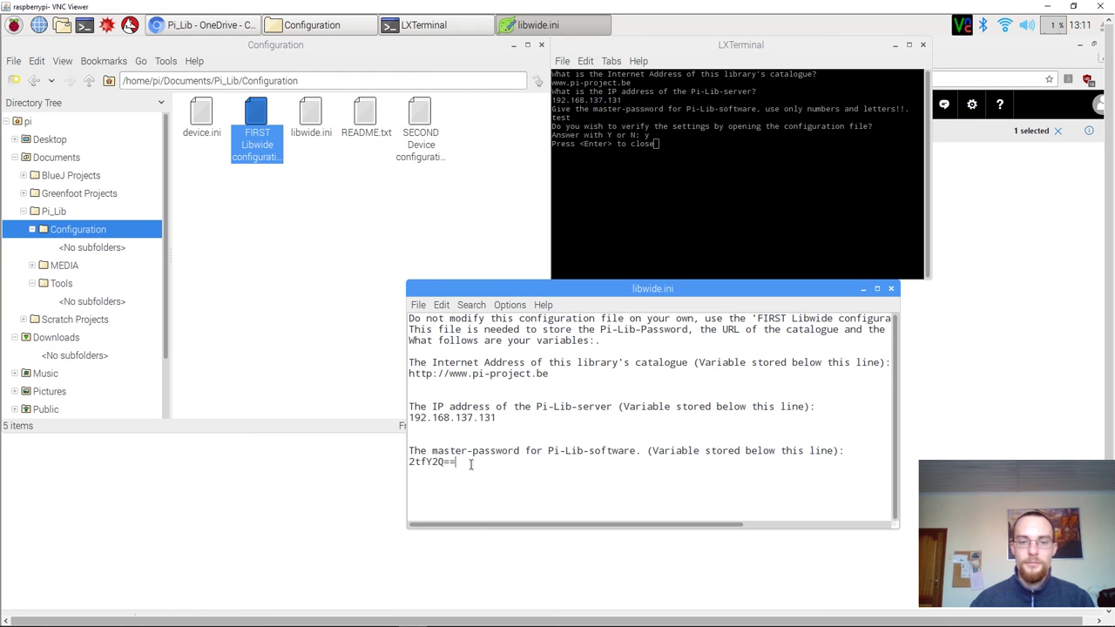
Close the LXTerminal window and the Configuration file manager window.
click(819, 241)
key(Return)
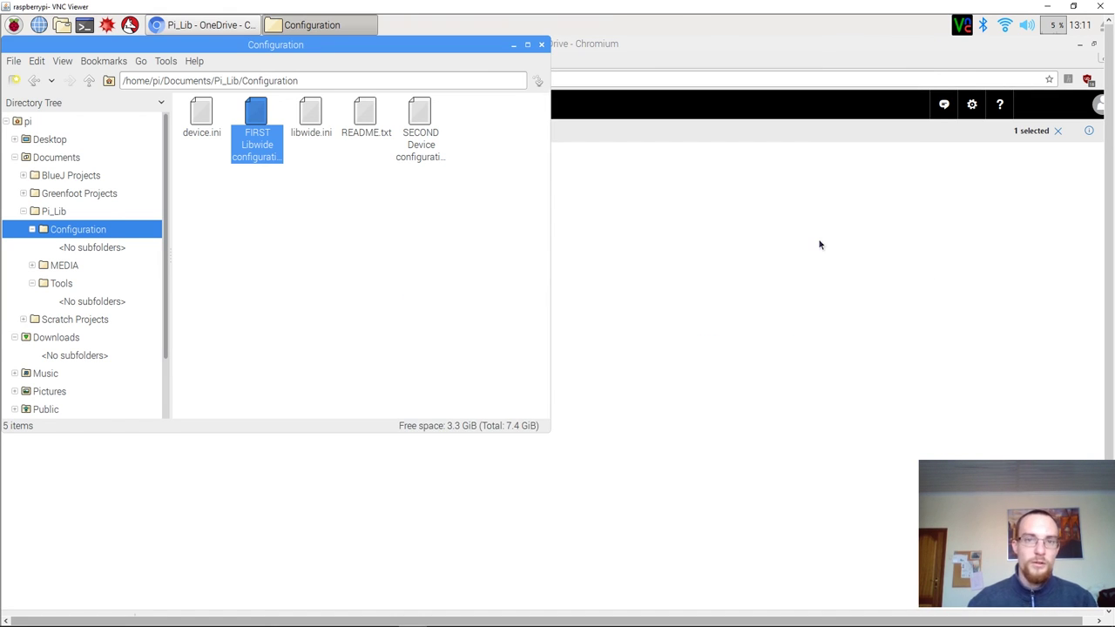
click(539, 45)
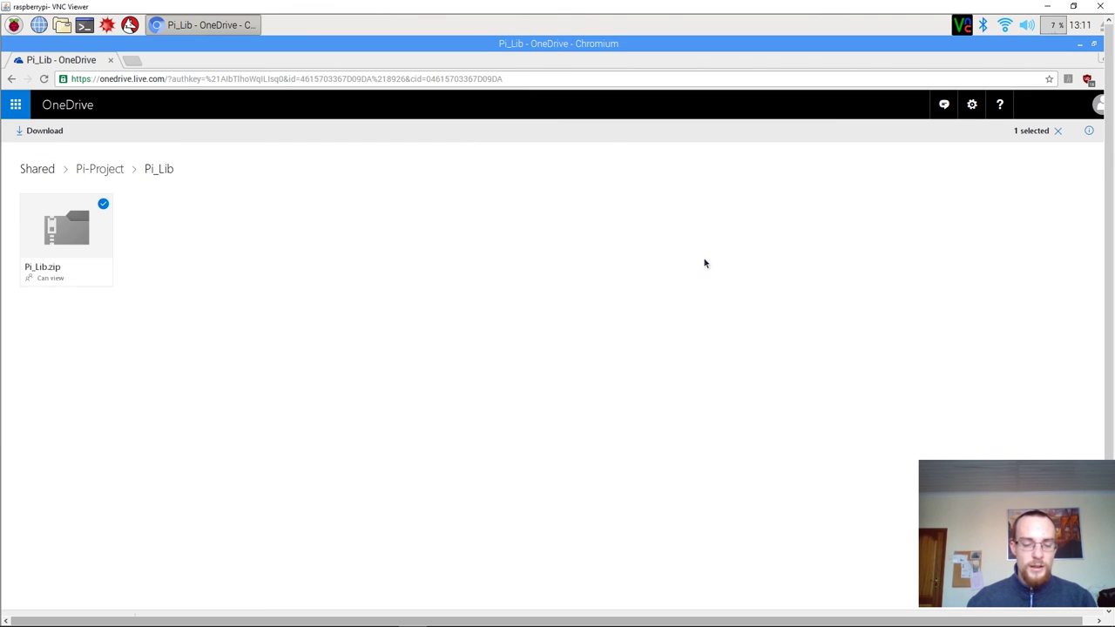